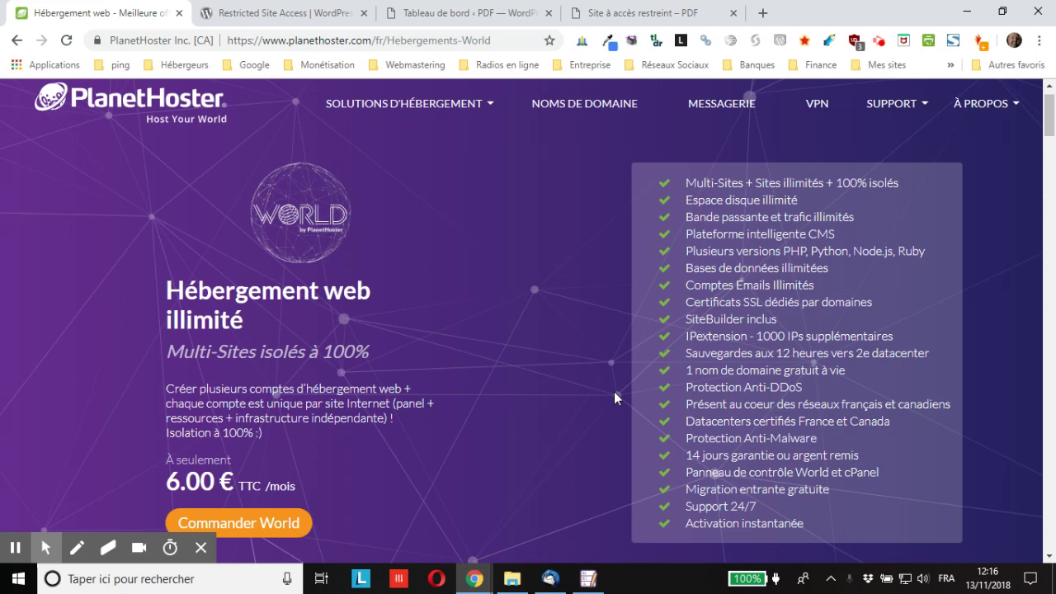
Look over the Restricted Site Access plugin page on WordPress.org.
{"action": "left_click", "coordinate": [324, 15]}
{"action": "scroll", "coordinate": [69, 363], "scroll_direction": "down", "scroll_amount": 1}
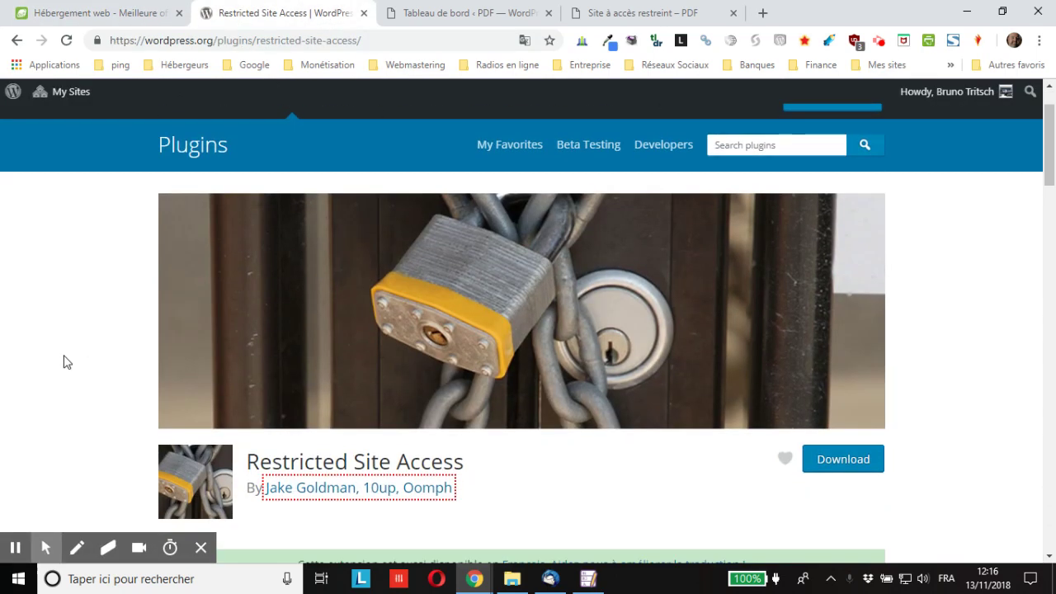
{"action": "scroll", "coordinate": [69, 357], "scroll_direction": "down", "scroll_amount": 1}
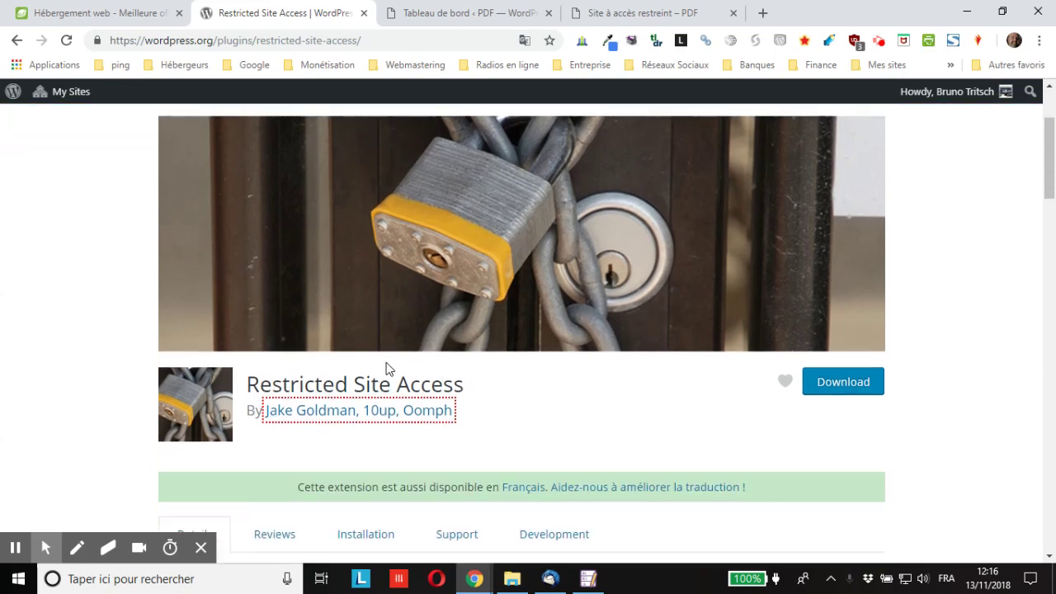
{"action": "scroll", "coordinate": [378, 351], "scroll_direction": "up", "scroll_amount": 2}
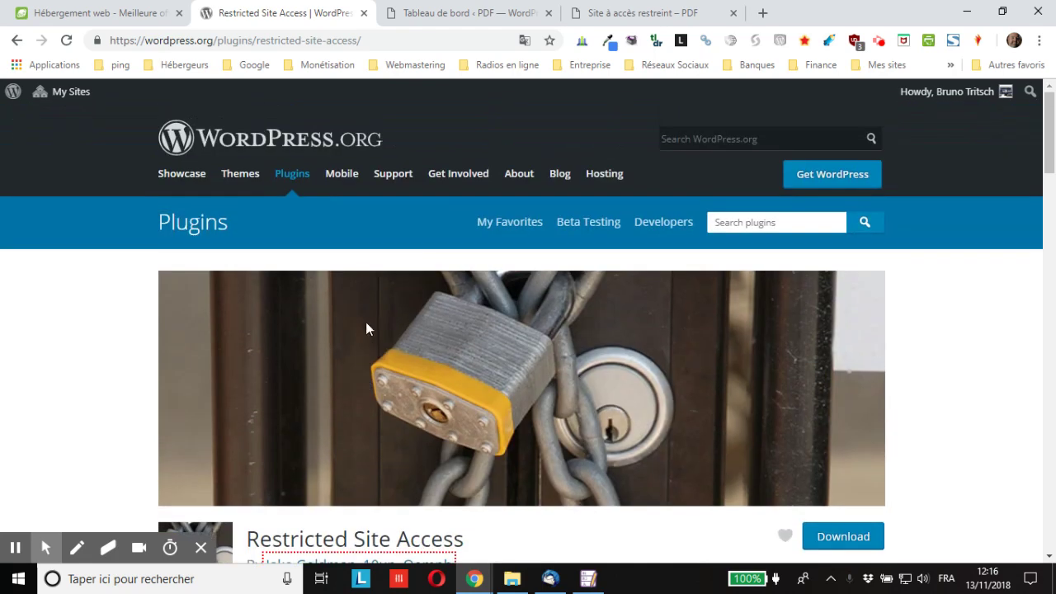
Copy the slug 'restricted-site-access' from the page address and return to the Tableau de bord.
{"action": "left_click", "coordinate": [258, 40]}
{"action": "left_click_drag", "start_coordinate": [259, 39], "coordinate": [359, 40]}
{"action": "key", "text": "ctrl+c"}
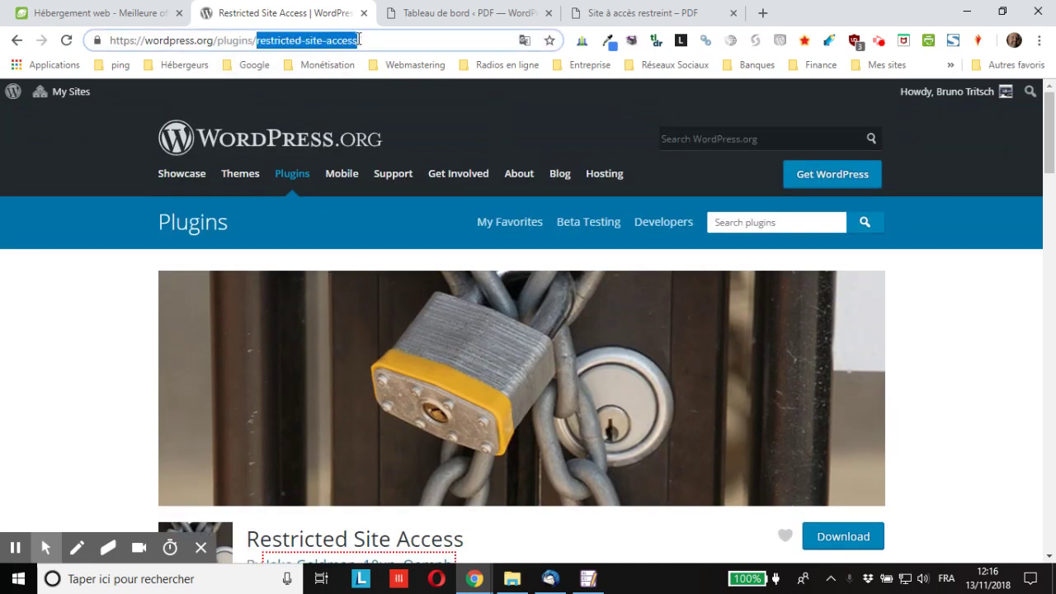
{"action": "right_click", "coordinate": [342, 44]}
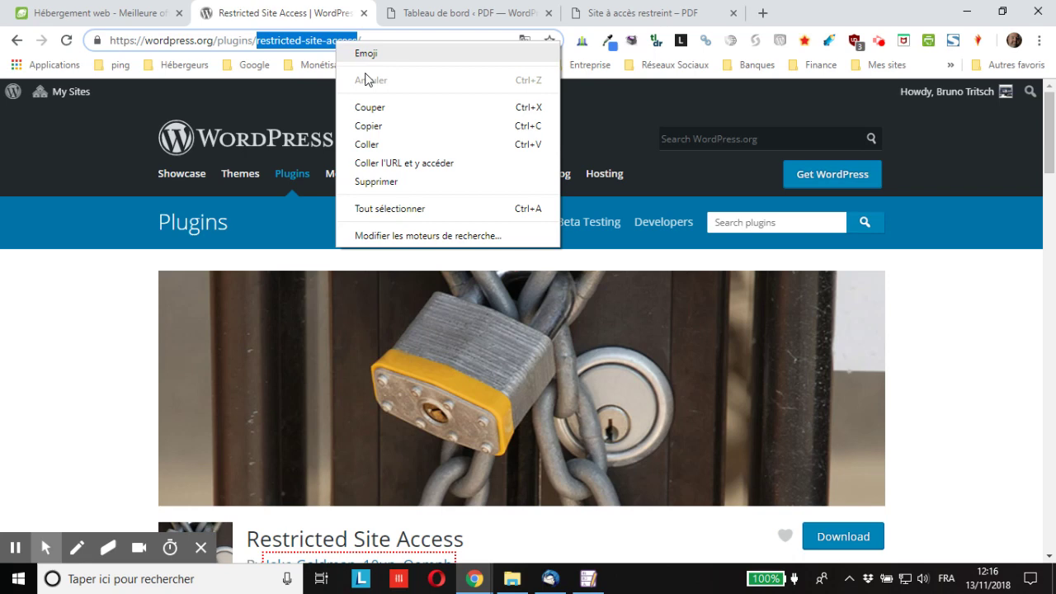
{"action": "left_click", "coordinate": [369, 127]}
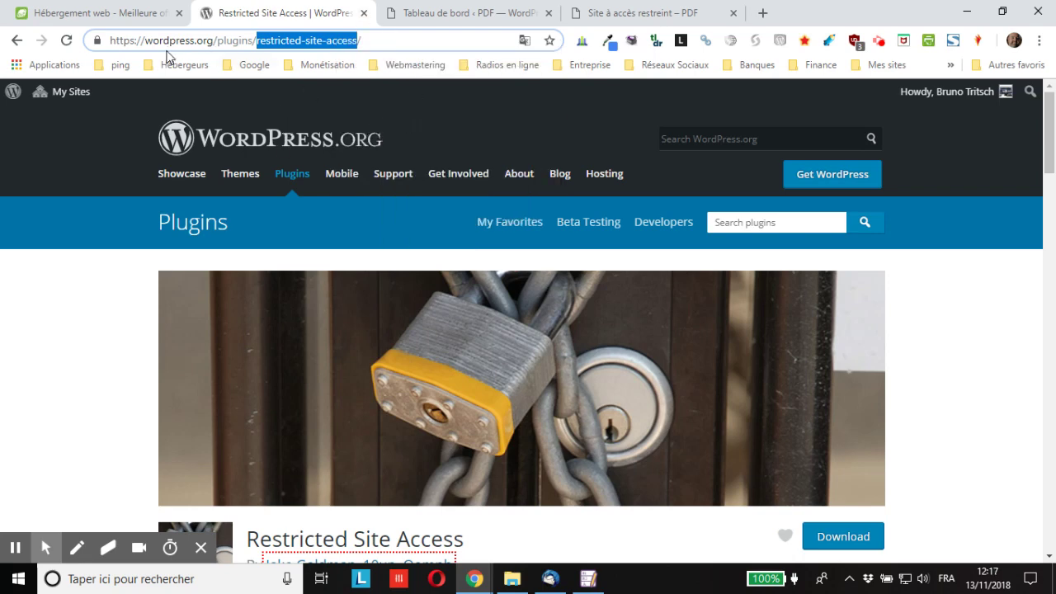
{"action": "left_click", "coordinate": [421, 14]}
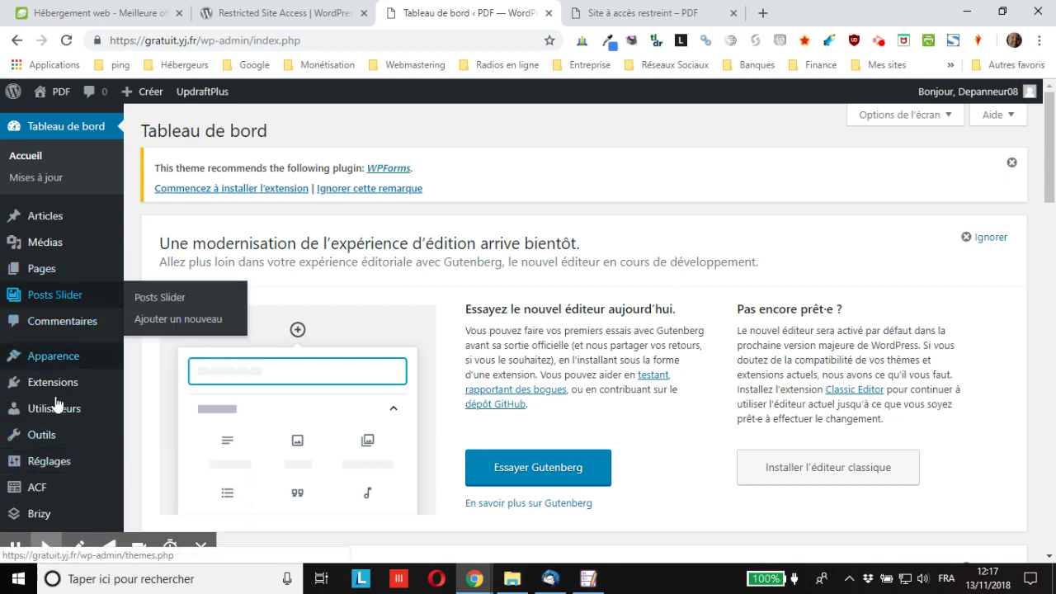
Search Extensions > Ajouter for the pasted 'restricted-site-access' slug, then install and activate it.
{"action": "mouse_move", "coordinate": [40, 389]}
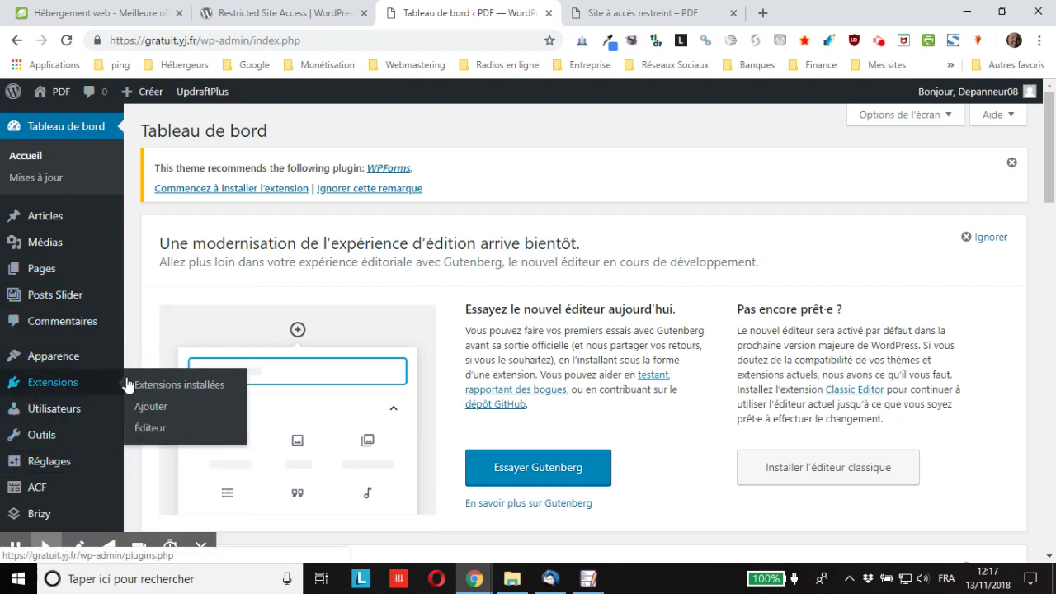
{"action": "left_click", "coordinate": [157, 409]}
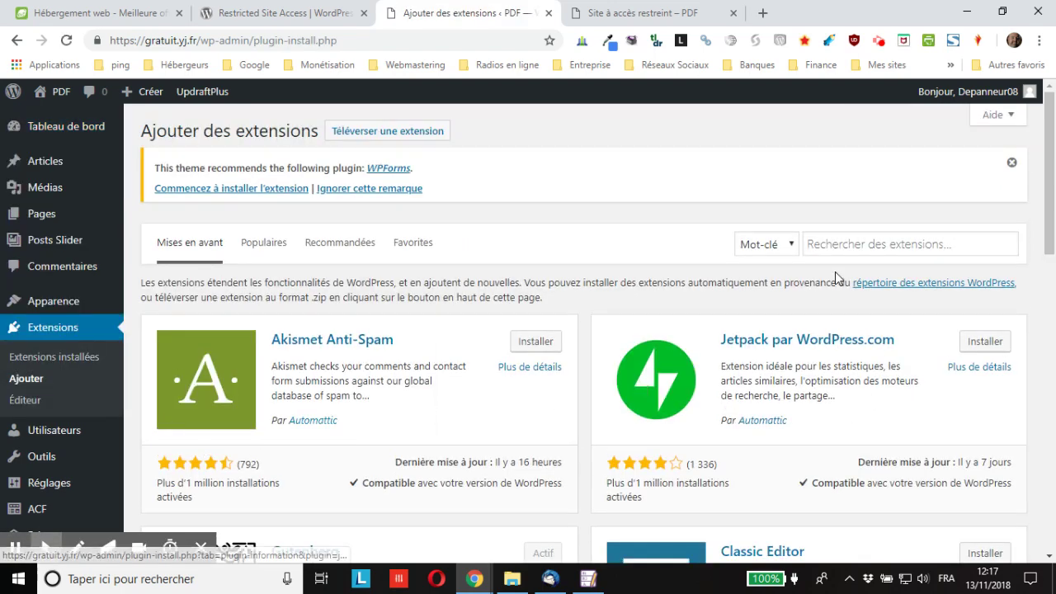
{"action": "left_click", "coordinate": [889, 244]}
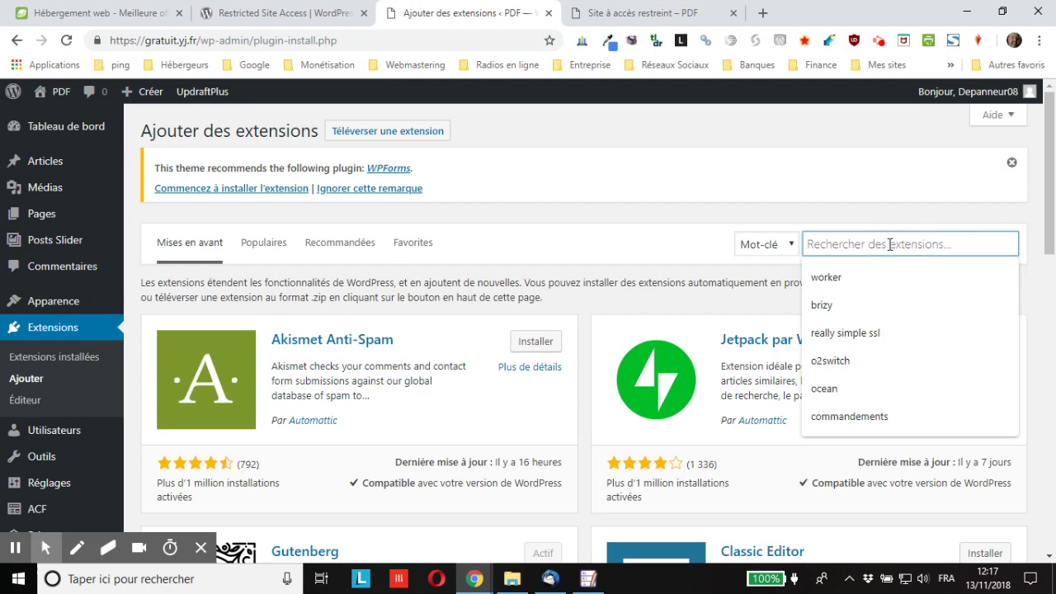
{"action": "right_click", "coordinate": [893, 245]}
{"action": "left_click", "coordinate": [874, 363]}
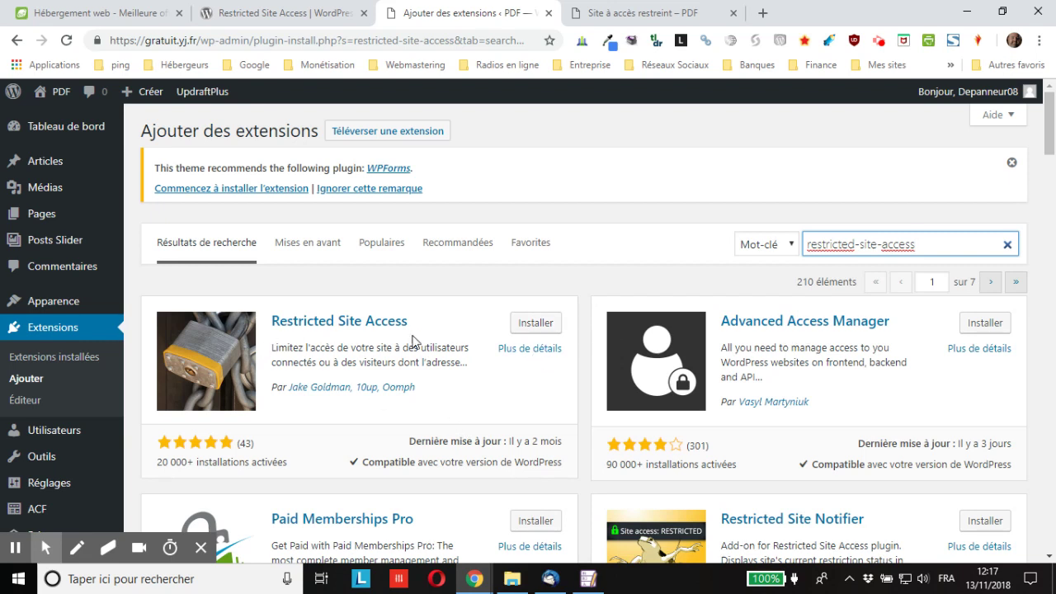
{"action": "left_click", "coordinate": [532, 326]}
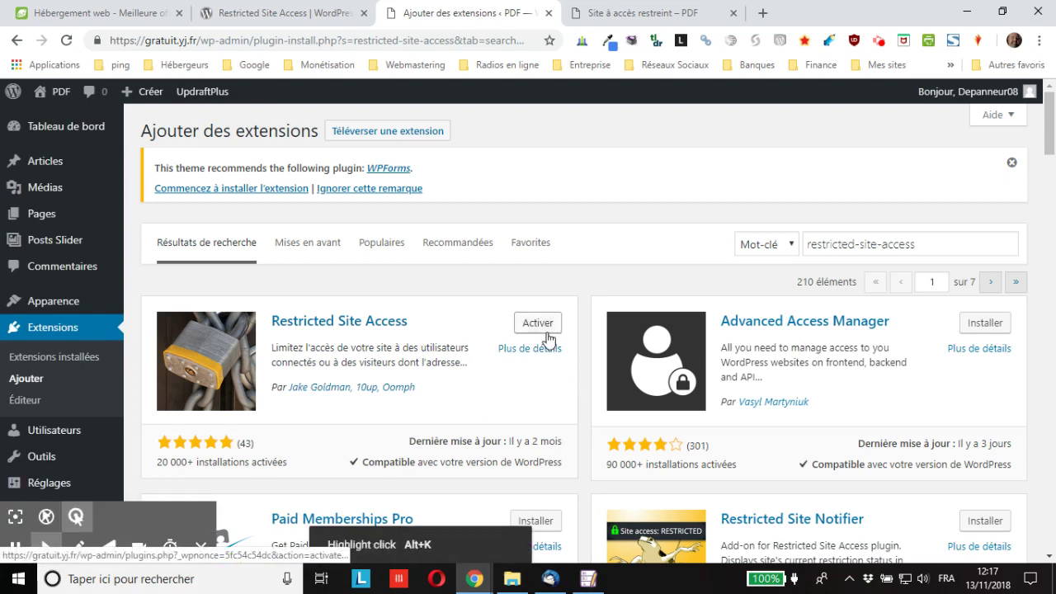
{"action": "left_click", "coordinate": [540, 333]}
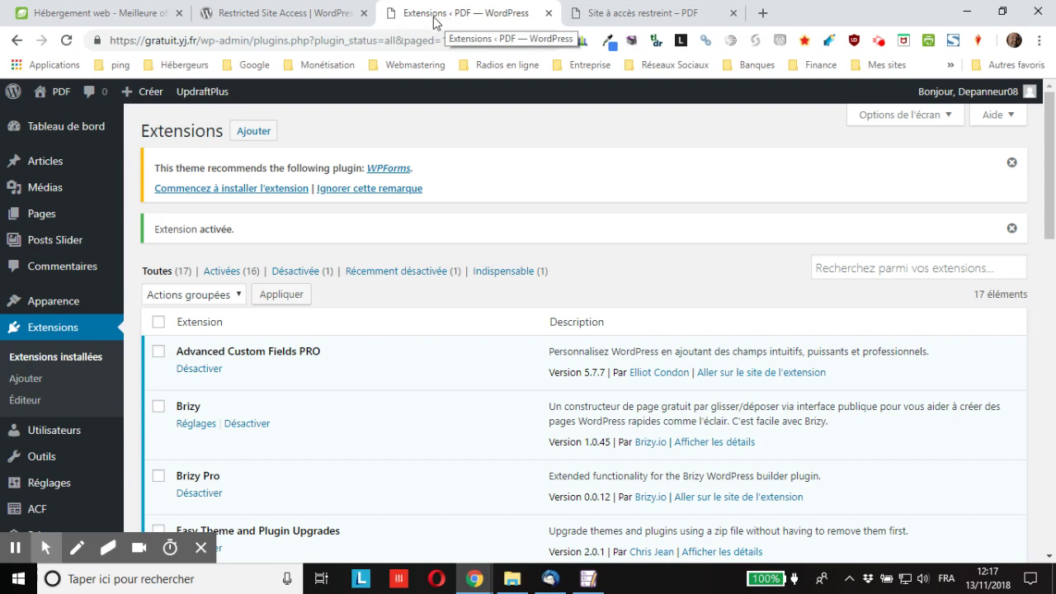
Log out with Se déconnecter and go back to the PDF site to test the restriction.
{"action": "mouse_move", "coordinate": [962, 92]}
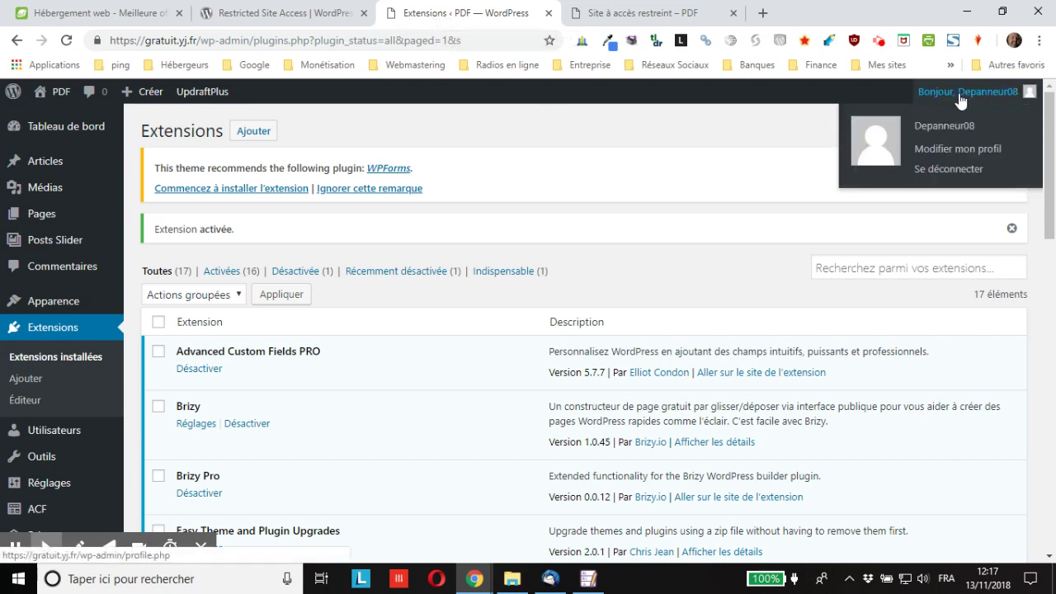
{"action": "left_click", "coordinate": [957, 169]}
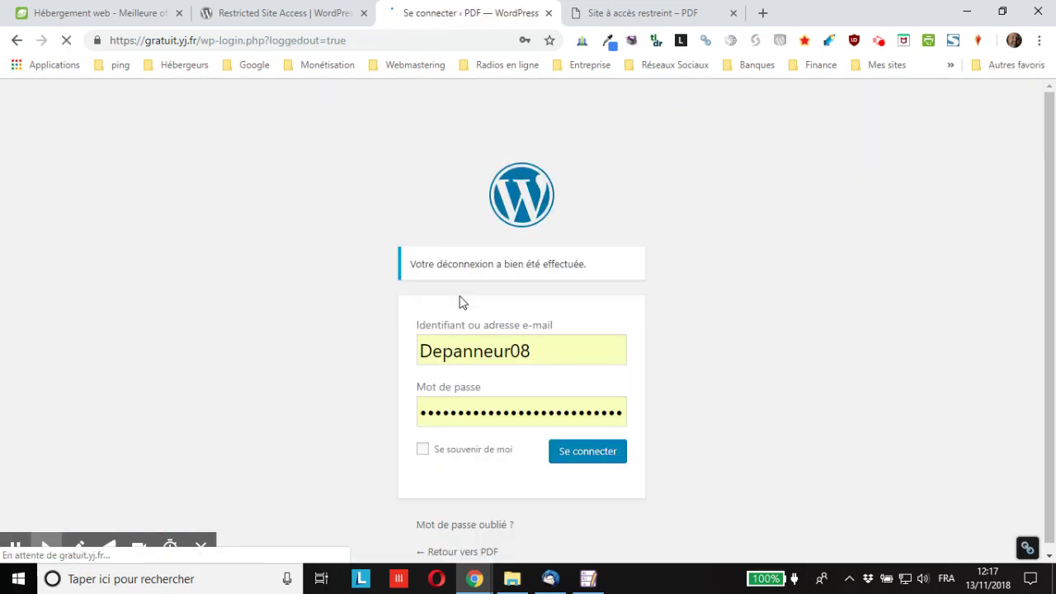
{"action": "left_click", "coordinate": [475, 552]}
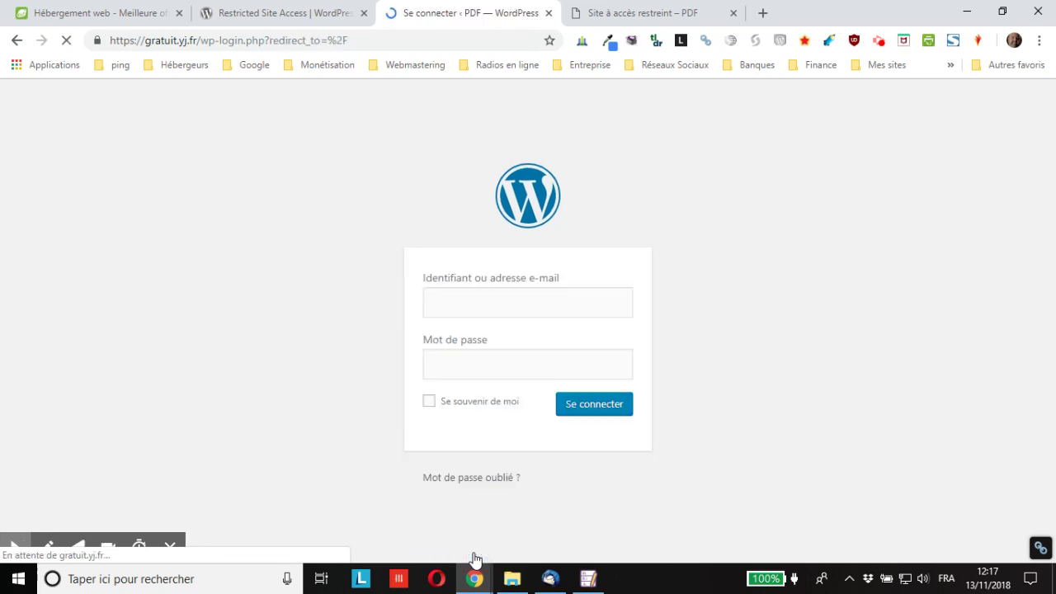
{"action": "left_click", "coordinate": [476, 505]}
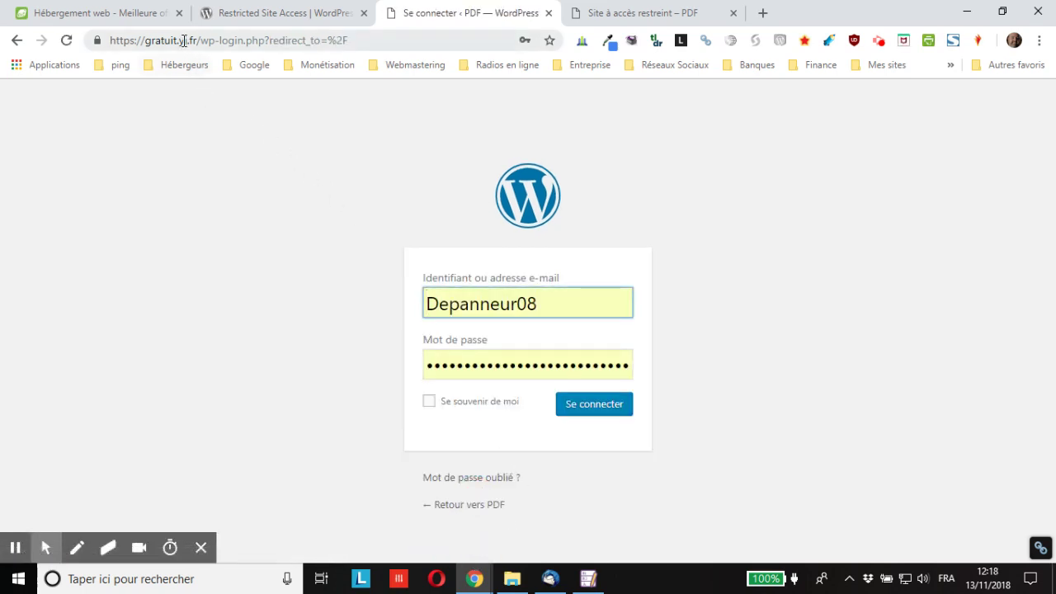
Strip the login path from the address, load the home URL, and log back in.
{"action": "left_click_drag", "start_coordinate": [200, 43], "coordinate": [719, 45]}
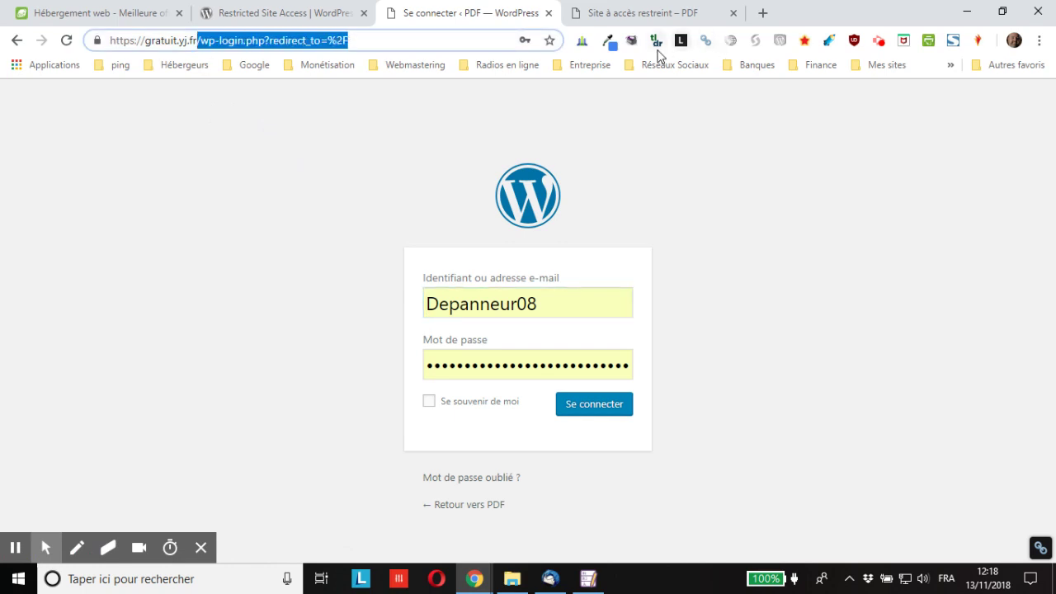
{"action": "key", "text": "BackSpace"}
{"action": "key", "text": "Return"}
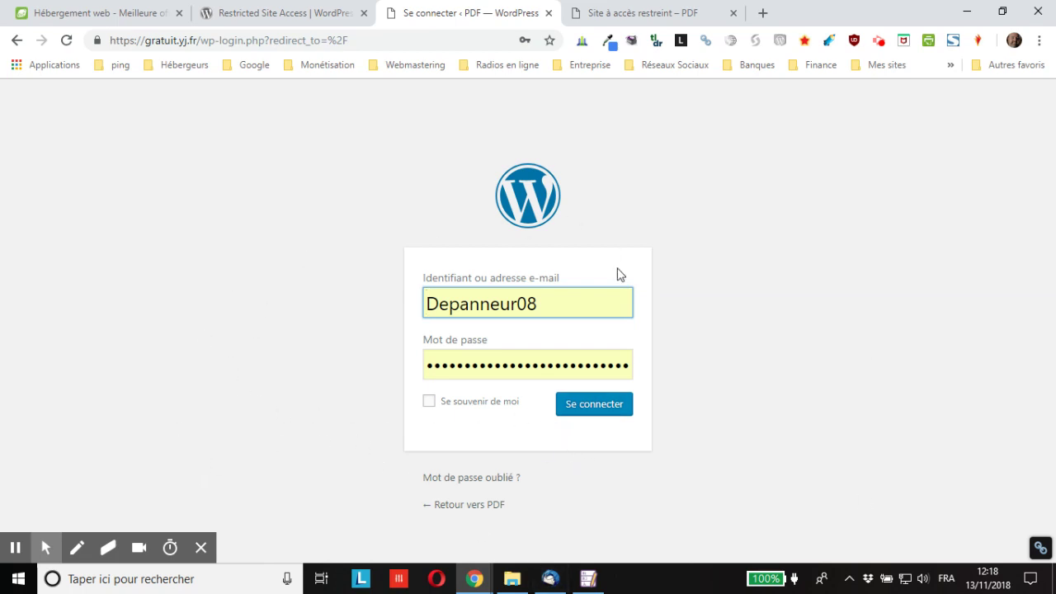
{"action": "left_click", "coordinate": [596, 416]}
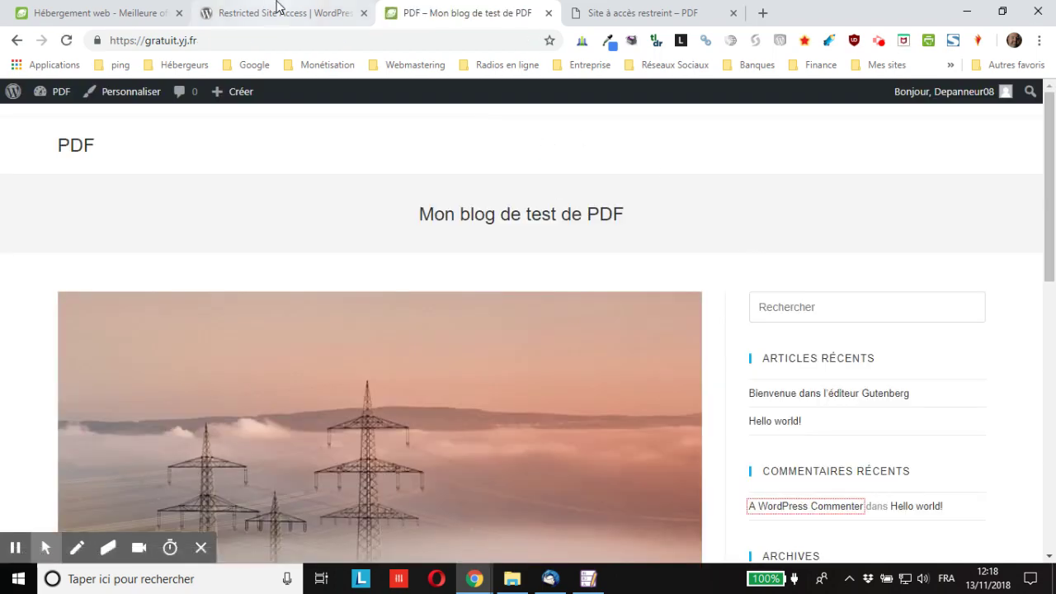
Enter gratuit.yj.fr/wp-admin in the address bar from the blog's home page.
{"action": "left_click", "coordinate": [279, 10]}
{"action": "left_click", "coordinate": [443, 8]}
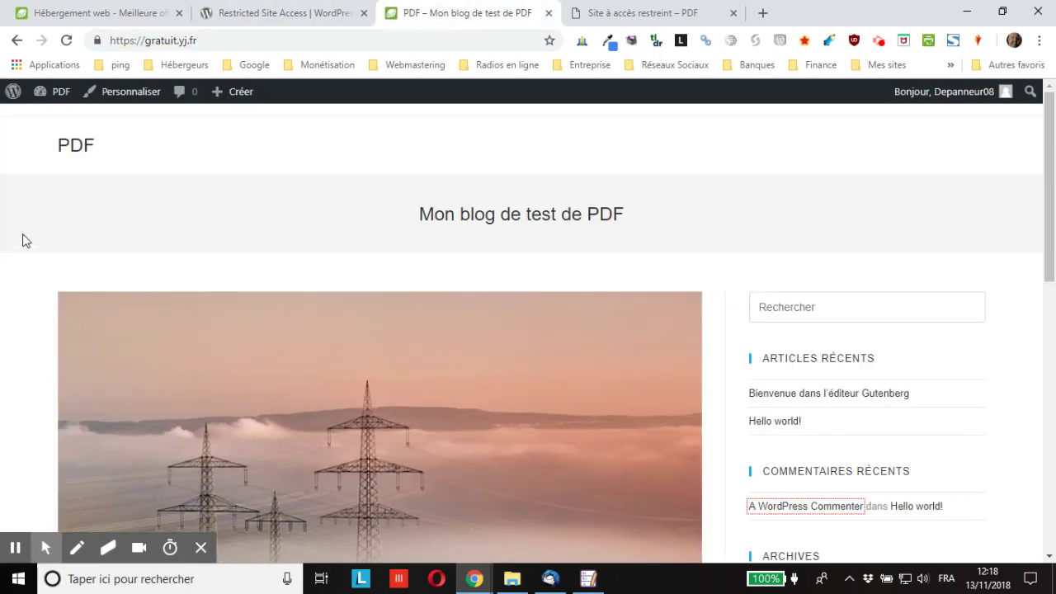
{"action": "left_click", "coordinate": [220, 41]}
{"action": "left_click", "coordinate": [240, 44]}
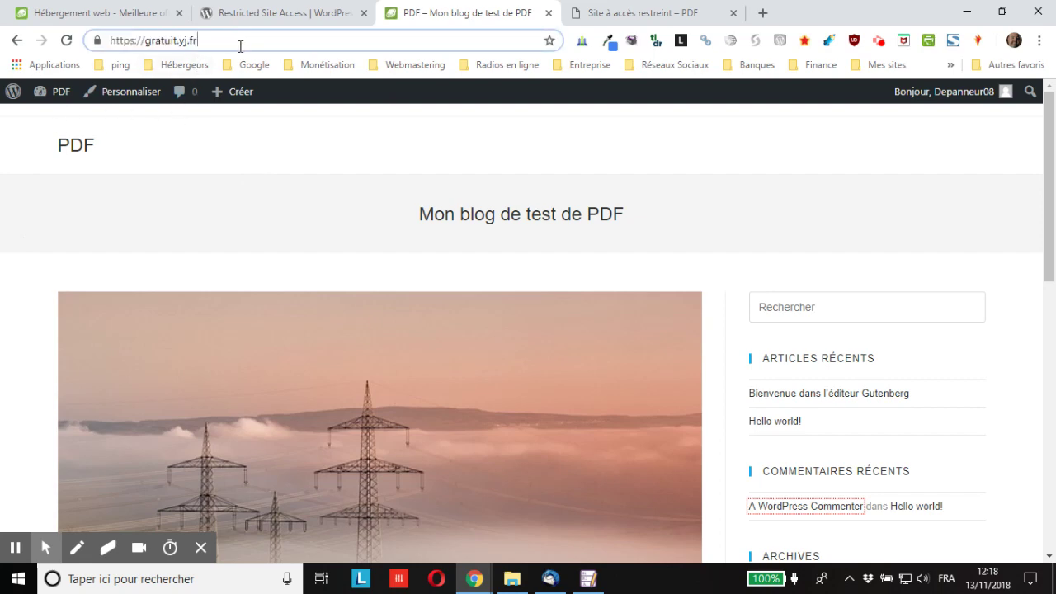
{"action": "type", "text": "/wp"}
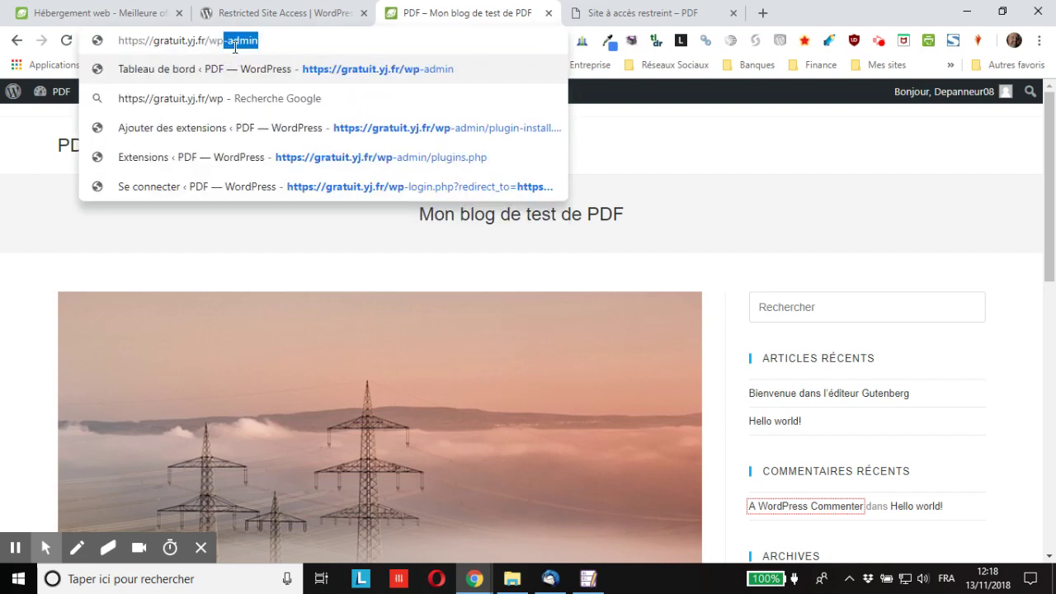
{"action": "type", "text": "-admin"}
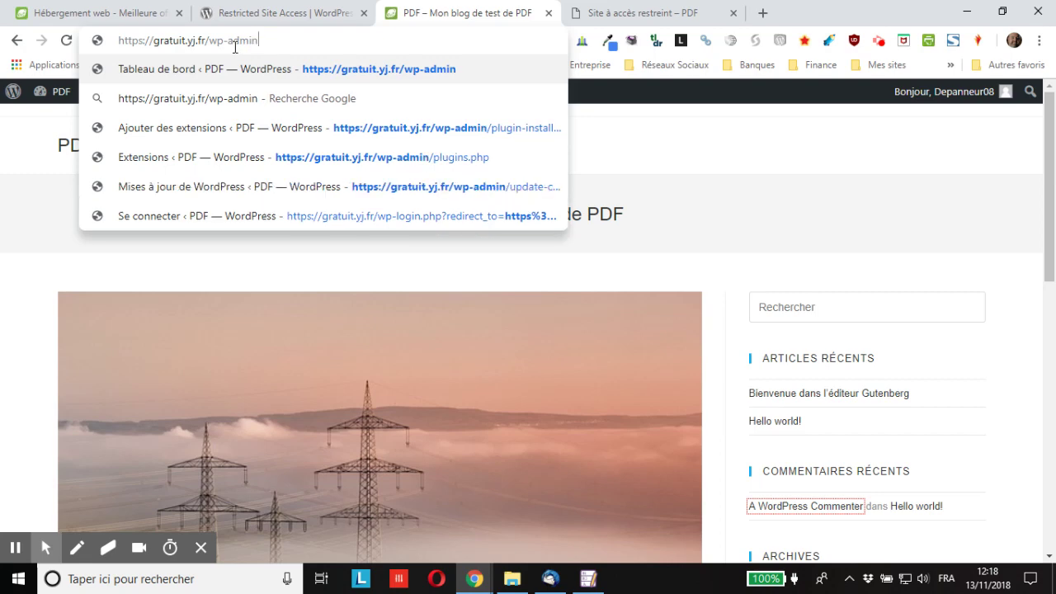
{"action": "key", "text": "Return"}
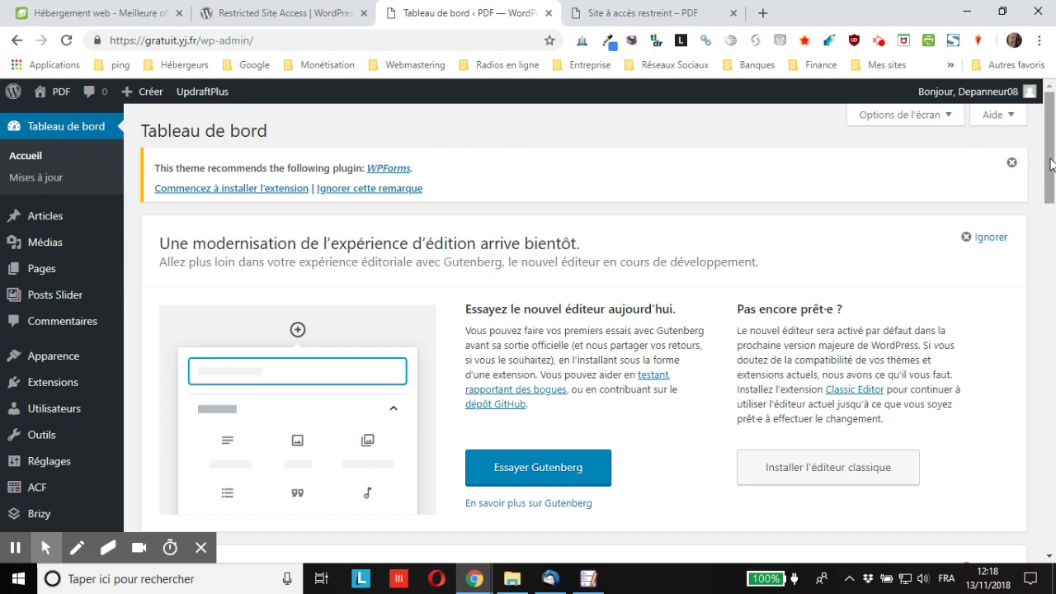
Open the installed Extensions list and follow the Restricted Site Access Settings link.
{"action": "mouse_move", "coordinate": [1048, 161]}
{"action": "left_mouse_down"}
{"action": "mouse_move", "coordinate": [1054, 191]}
{"action": "mouse_move", "coordinate": [1054, 167]}
{"action": "left_mouse_up"}
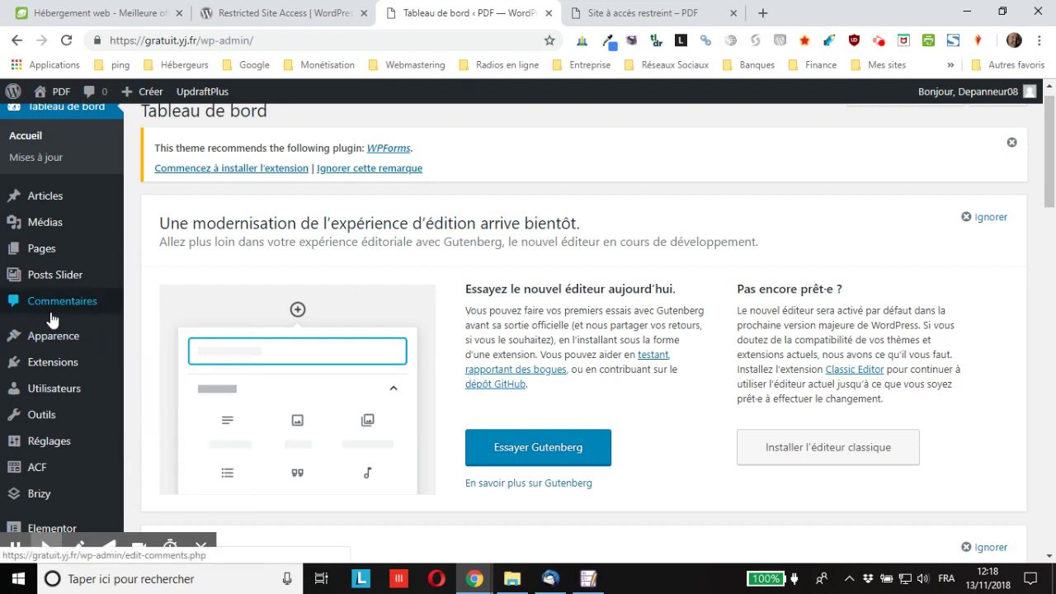
{"action": "scroll", "coordinate": [54, 318], "scroll_direction": "down", "scroll_amount": 2}
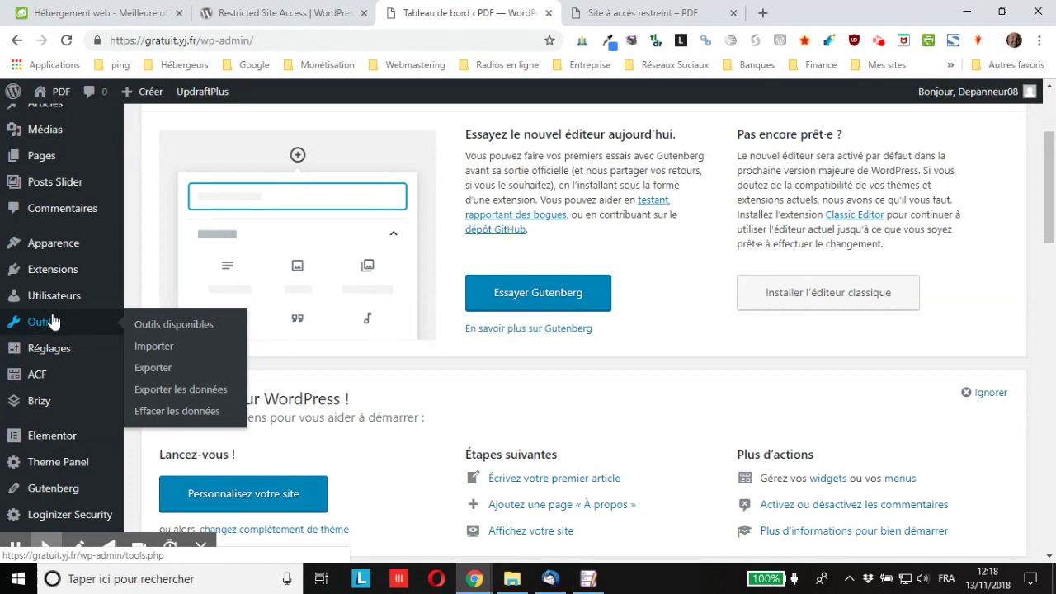
{"action": "mouse_move", "coordinate": [37, 280]}
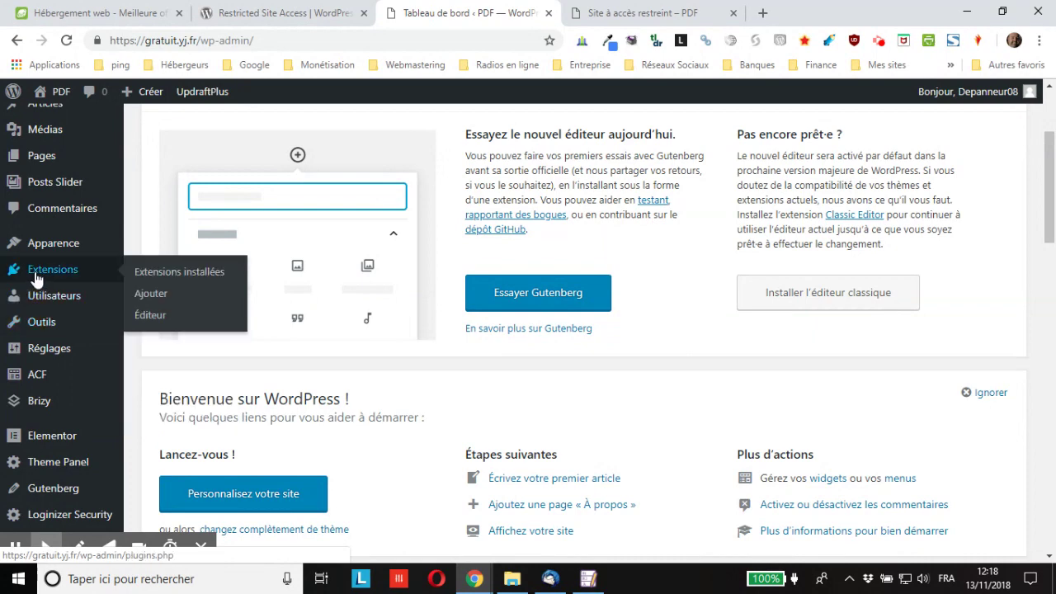
{"action": "left_click", "coordinate": [149, 274]}
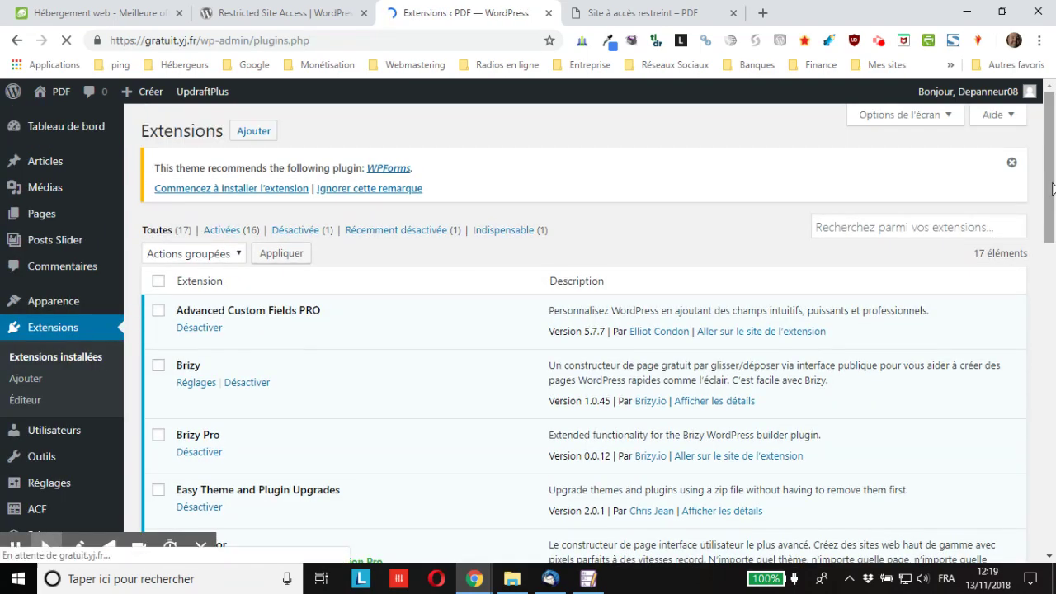
{"action": "left_click_drag", "start_coordinate": [1049, 189], "coordinate": [1029, 478]}
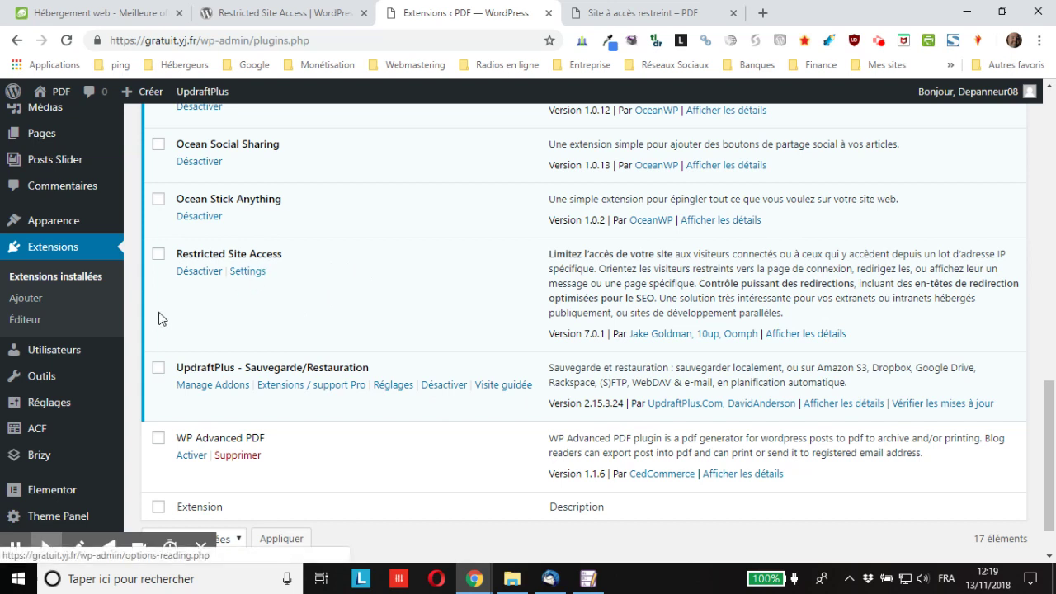
{"action": "left_click", "coordinate": [252, 274]}
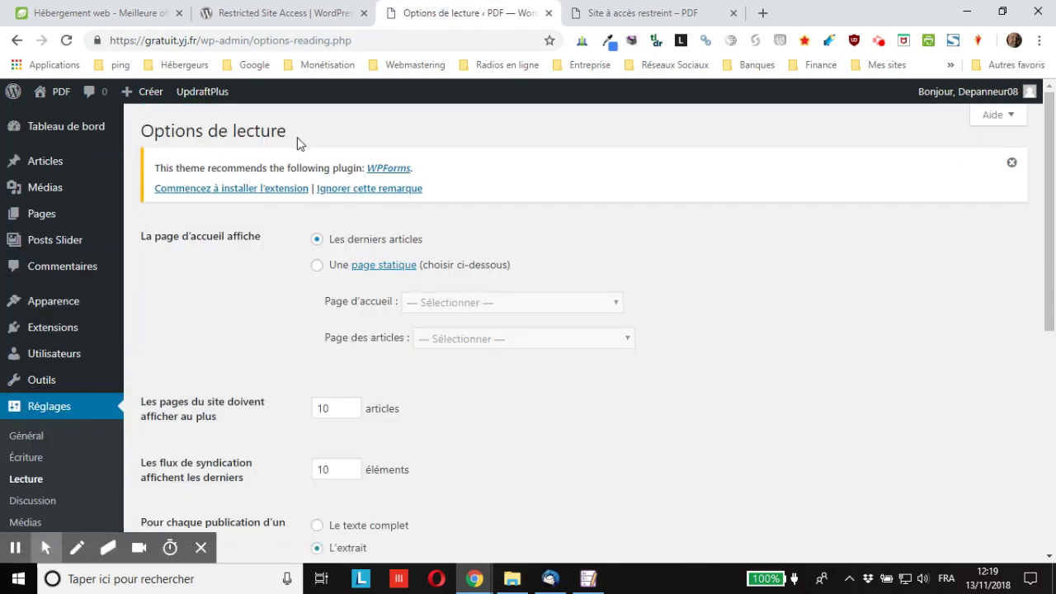
Scroll Réglages > Lecture to review the Visibilité du site and Gestion de la restriction options.
{"action": "scroll", "coordinate": [53, 361], "scroll_direction": "down", "scroll_amount": 2}
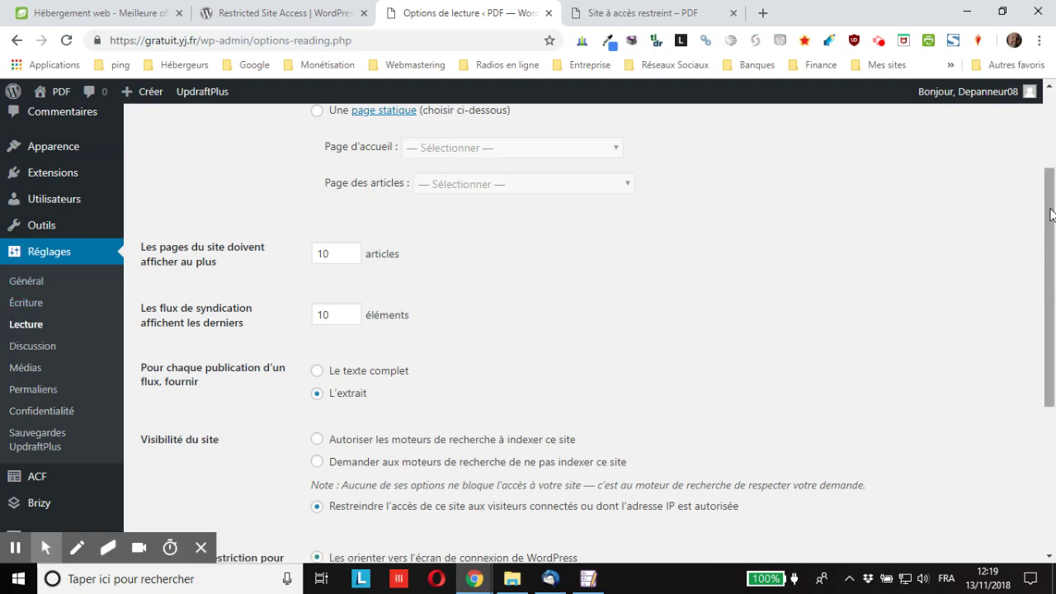
{"action": "left_click_drag", "start_coordinate": [1049, 239], "coordinate": [1054, 411]}
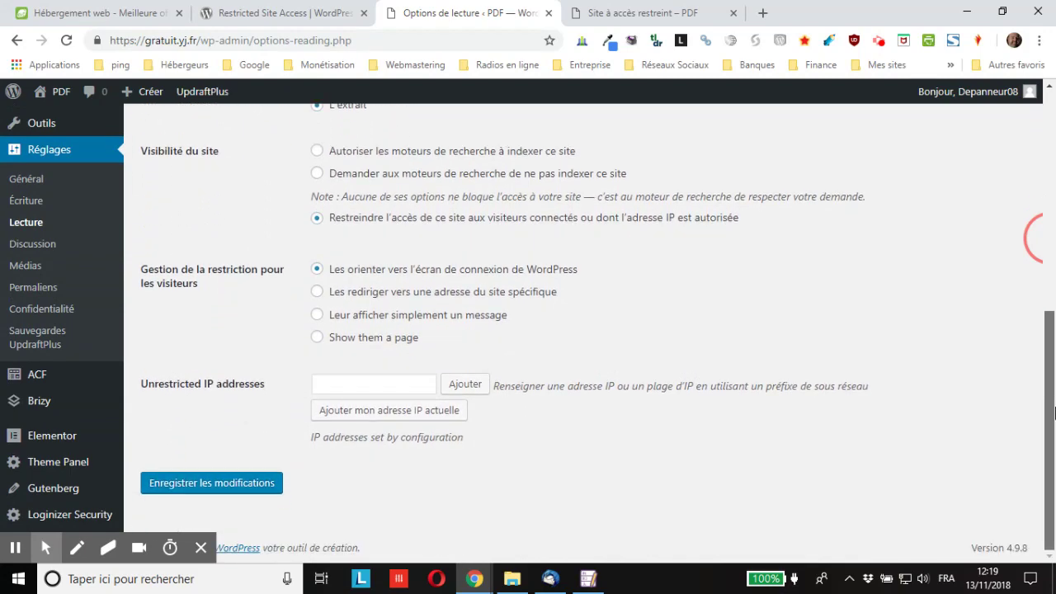
{"action": "scroll", "coordinate": [396, 275], "scroll_direction": "up", "scroll_amount": 1}
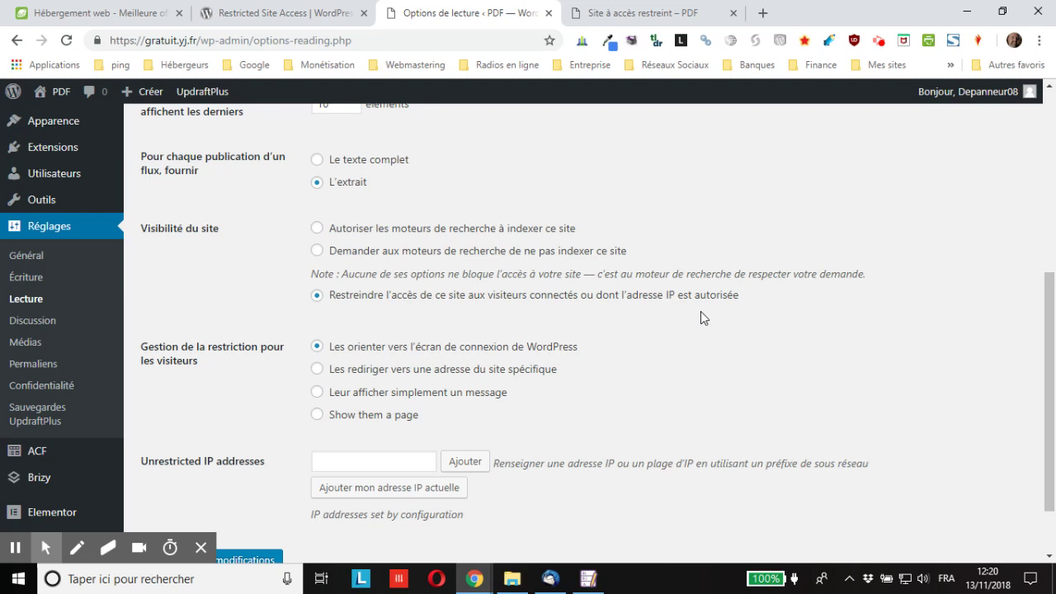
{"action": "scroll", "coordinate": [700, 311], "scroll_direction": "down", "scroll_amount": 2}
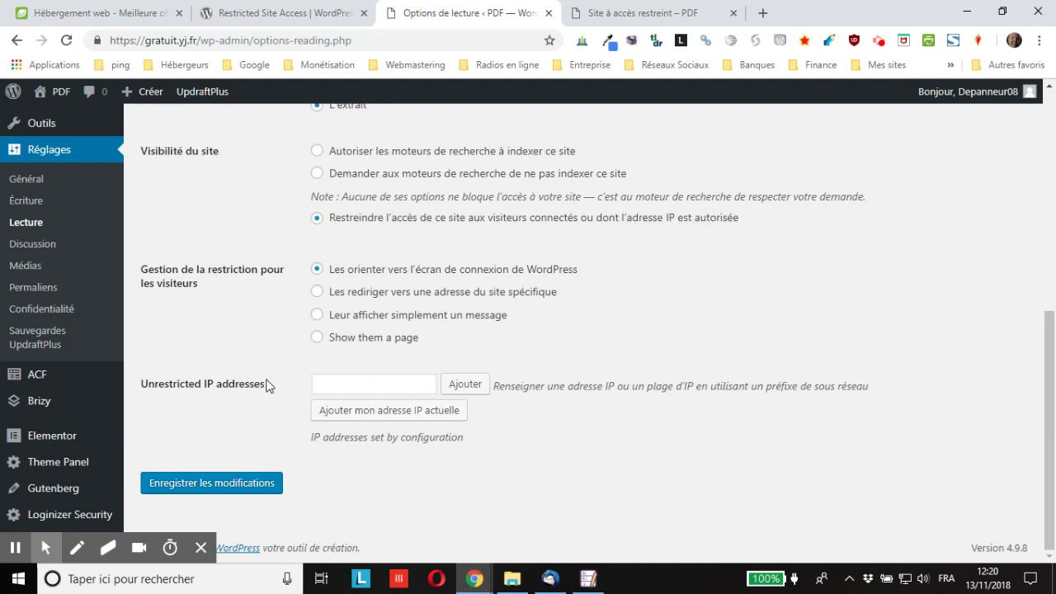
Add the current IP address to the unrestricted list and save the Reading settings.
{"action": "left_click", "coordinate": [356, 381]}
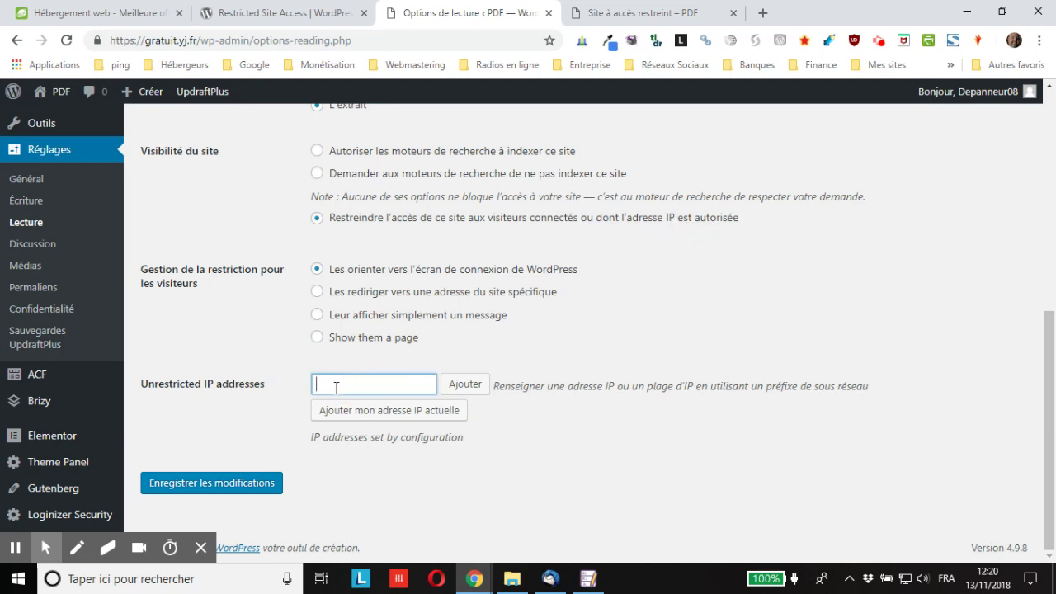
{"action": "left_click", "coordinate": [407, 417]}
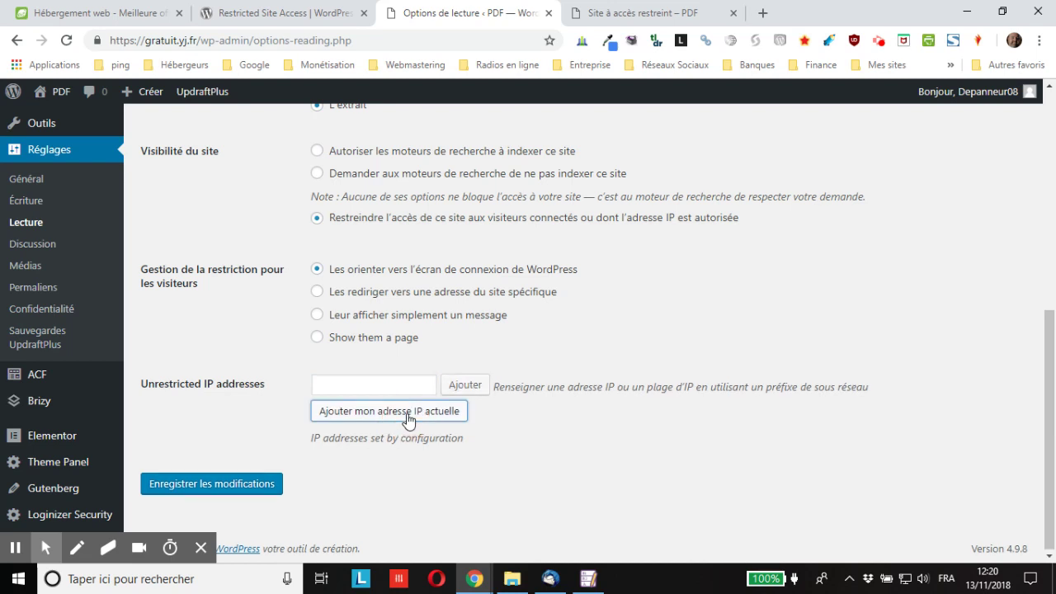
{"action": "left_click", "coordinate": [207, 515]}
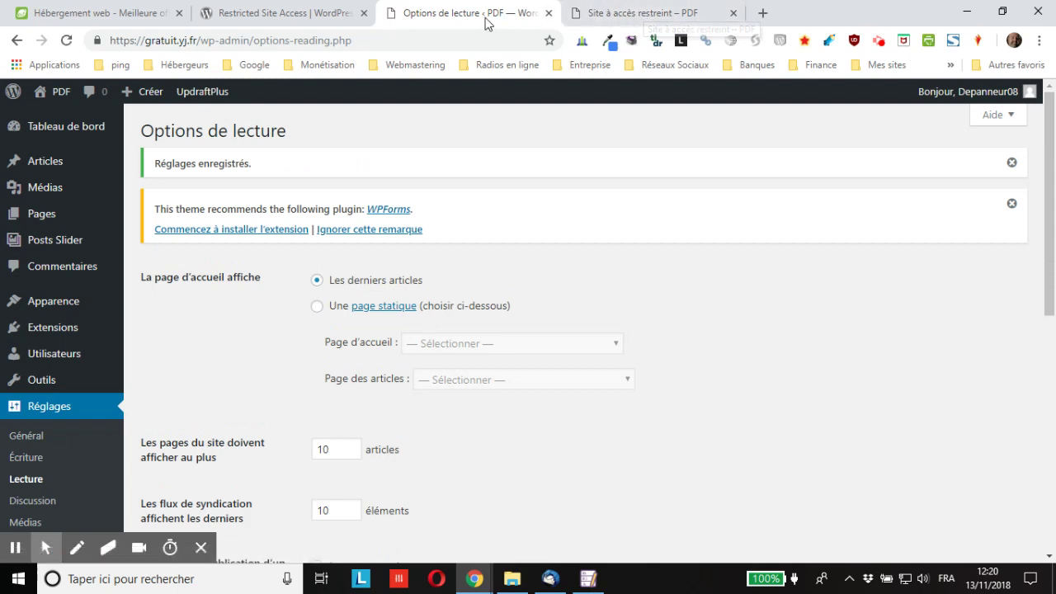
{"action": "mouse_move", "coordinate": [957, 91]}
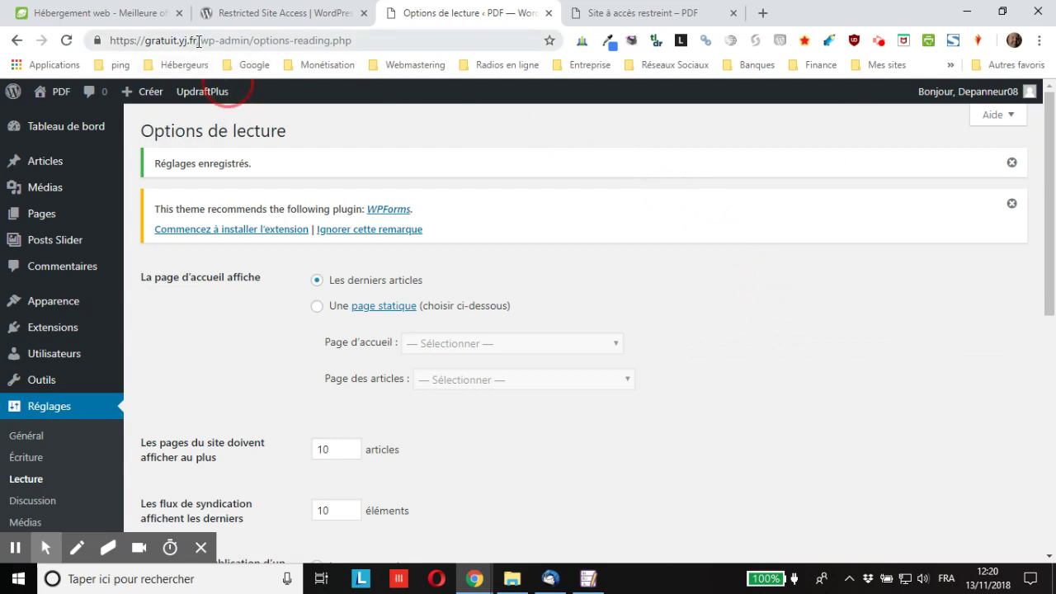
{"action": "left_click_drag", "start_coordinate": [198, 41], "coordinate": [109, 40]}
{"action": "right_click", "coordinate": [155, 41]}
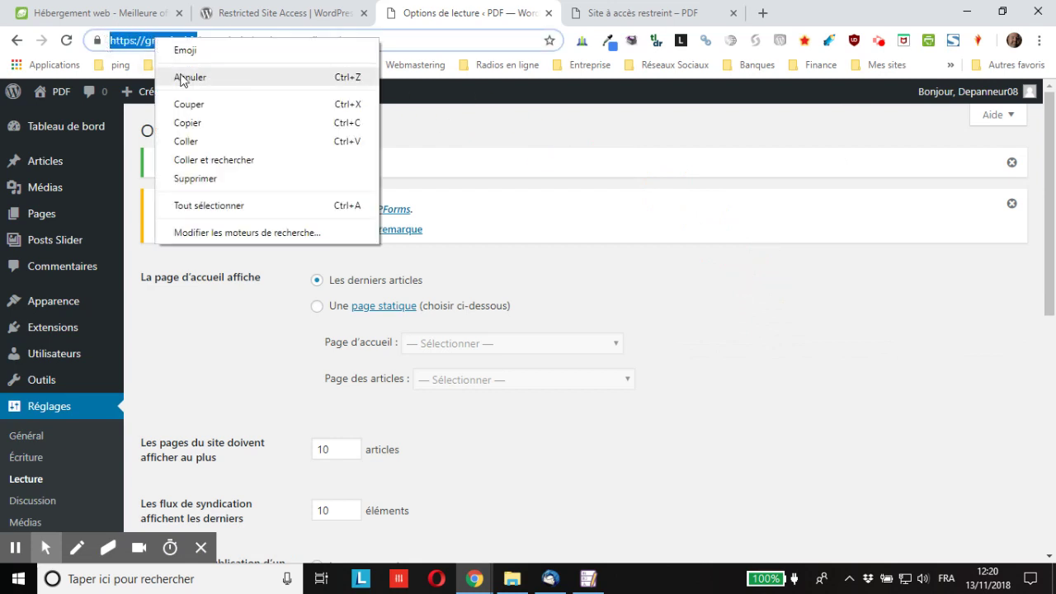
{"action": "left_click", "coordinate": [200, 122]}
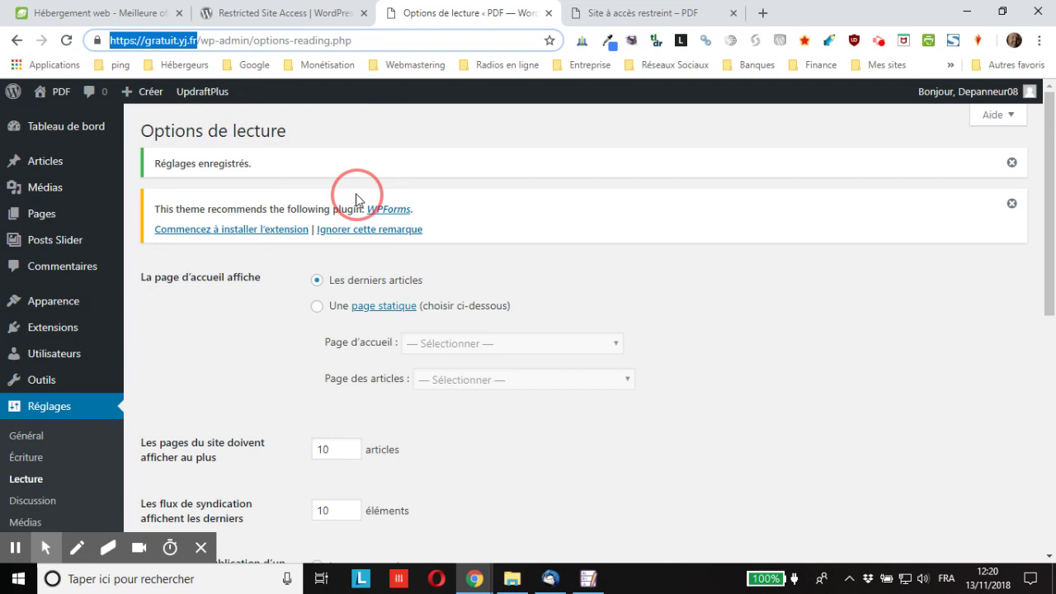
{"action": "key", "text": "ctrl+shift+n"}
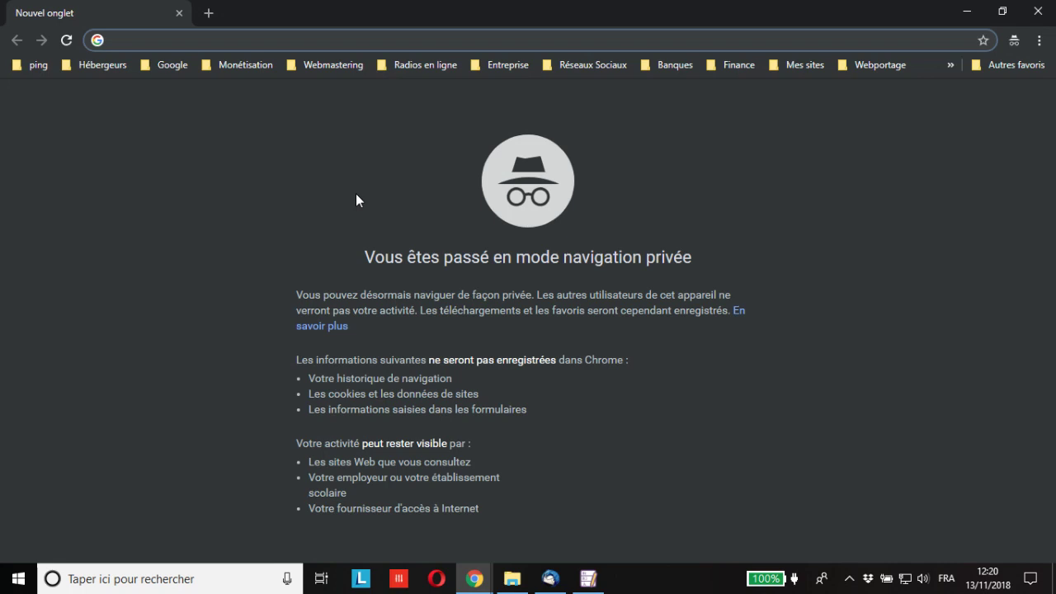
Load the pasted site address in the private window and scroll through the front page.
{"action": "key", "text": "ctrl+v"}
{"action": "key", "text": "Return"}
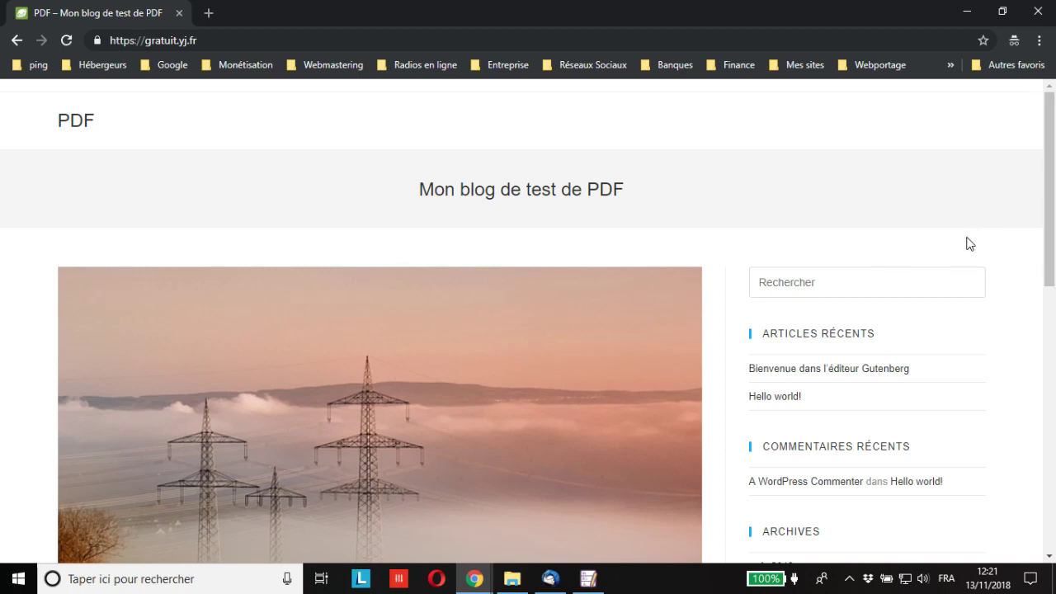
{"action": "scroll", "coordinate": [969, 243], "scroll_direction": "down", "scroll_amount": 2}
{"action": "scroll", "coordinate": [959, 253], "scroll_direction": "down", "scroll_amount": 7}
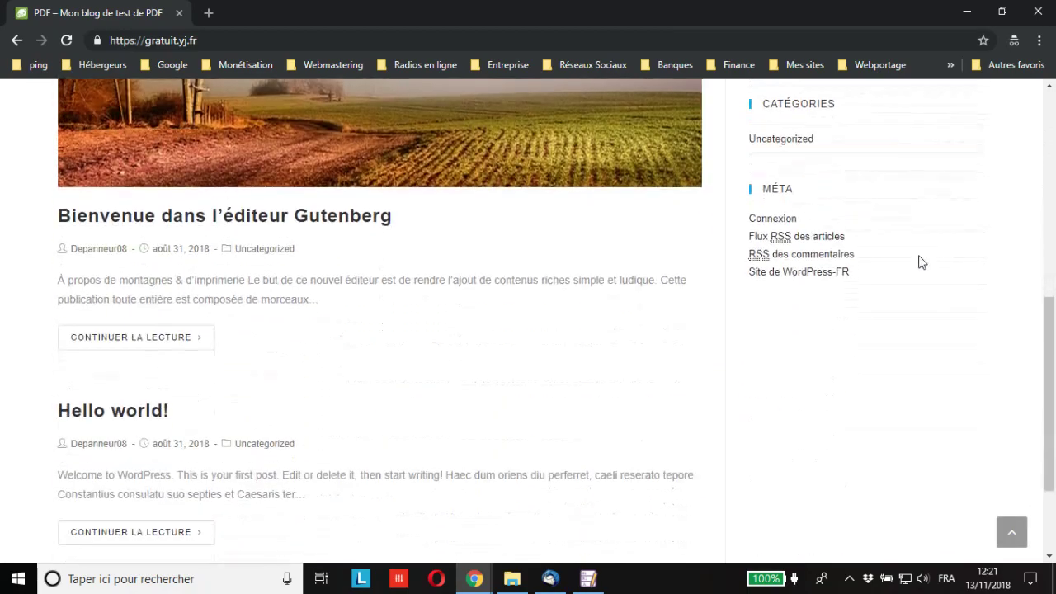
{"action": "scroll", "coordinate": [396, 358], "scroll_direction": "up", "scroll_amount": 10}
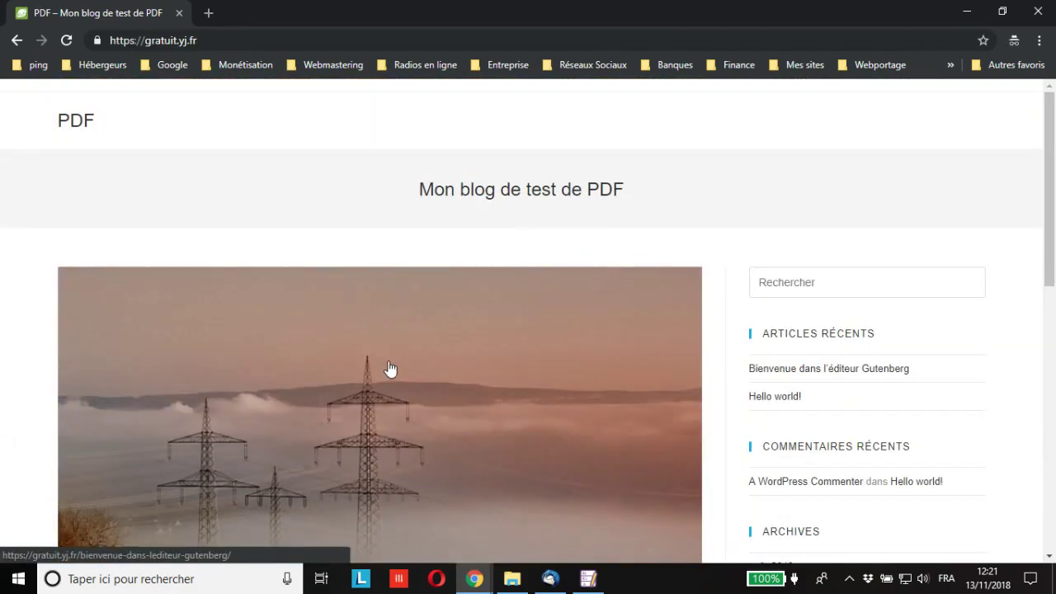
{"action": "scroll", "coordinate": [391, 368], "scroll_direction": "down", "scroll_amount": 8}
Read the Gutenberg welcome post without logging in, then close the private window.
{"action": "left_click", "coordinate": [143, 212]}
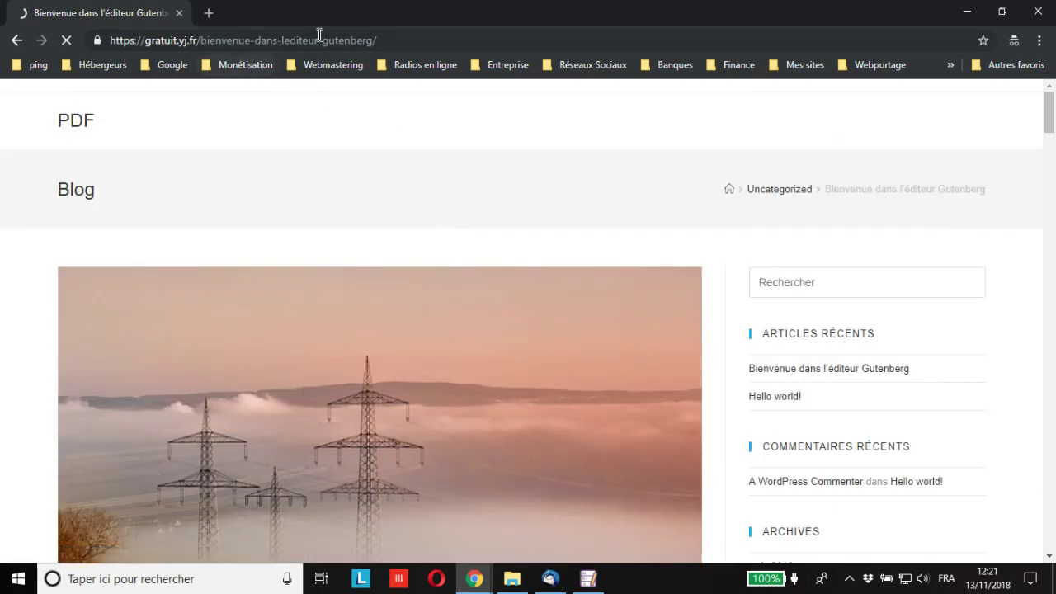
{"action": "scroll", "coordinate": [353, 287], "scroll_direction": "down", "scroll_amount": 6}
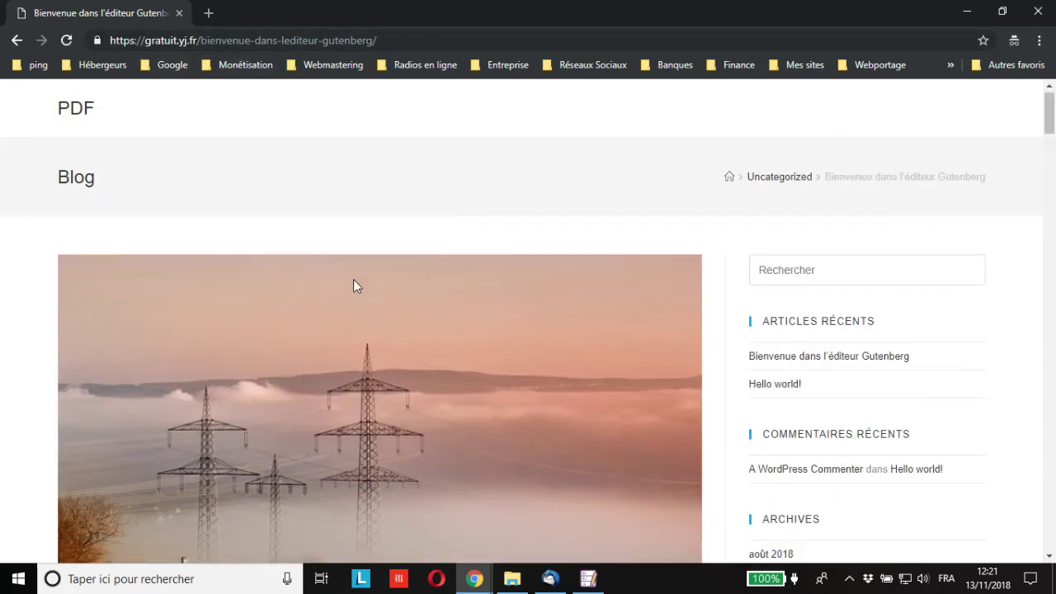
{"action": "scroll", "coordinate": [742, 342], "scroll_direction": "up", "scroll_amount": 4}
{"action": "scroll", "coordinate": [716, 345], "scroll_direction": "up", "scroll_amount": 3}
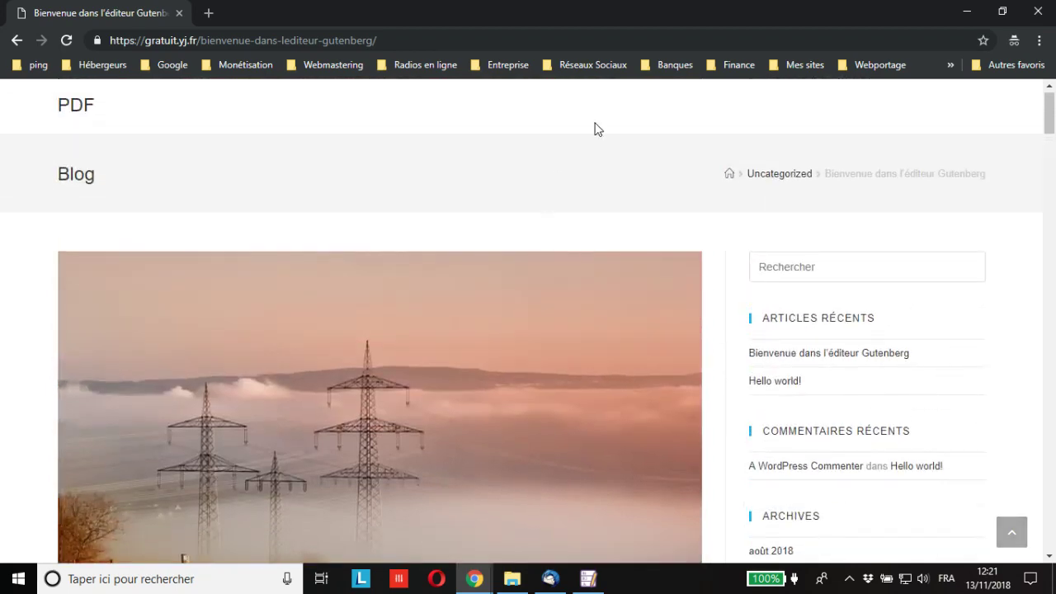
{"action": "left_click", "coordinate": [179, 13]}
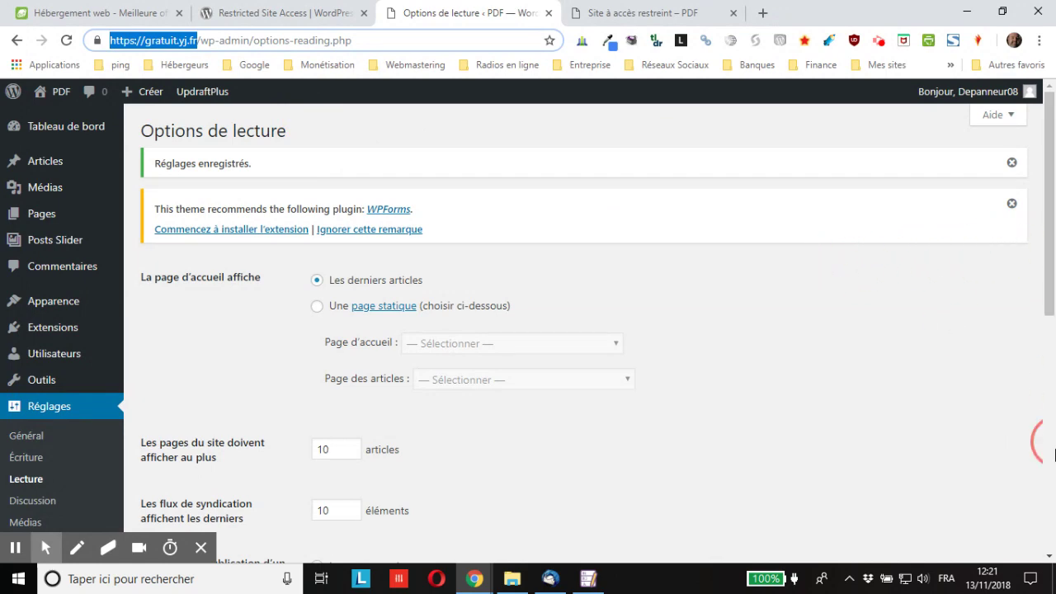
Check the Unrestricted IP addresses list, then switch to the 'Site à accès restreint' tab.
{"action": "scroll", "coordinate": [330, 211], "scroll_direction": "down", "scroll_amount": 5}
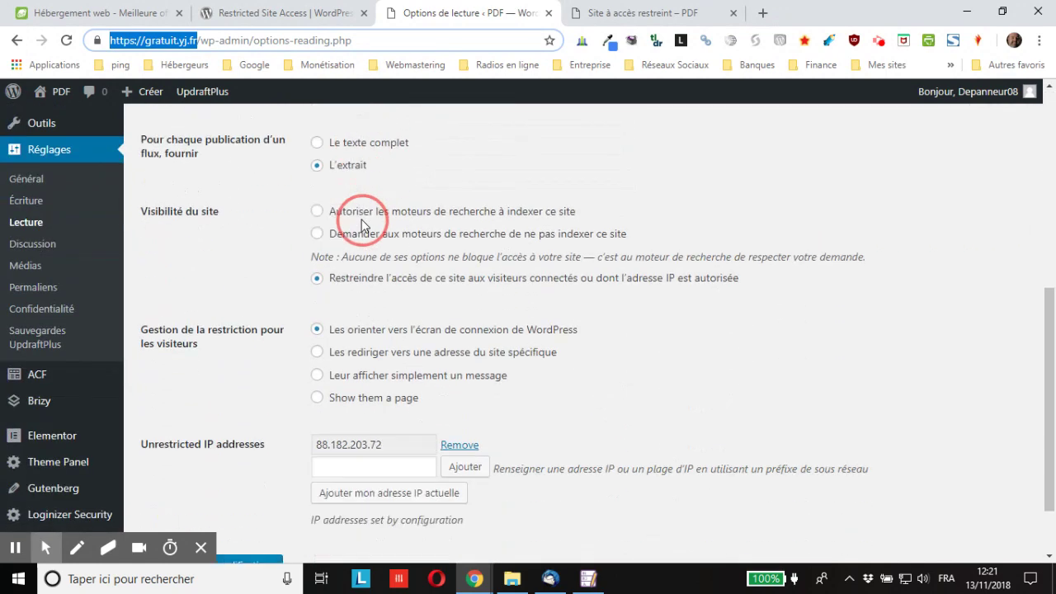
{"action": "scroll", "coordinate": [361, 226], "scroll_direction": "down", "scroll_amount": 1}
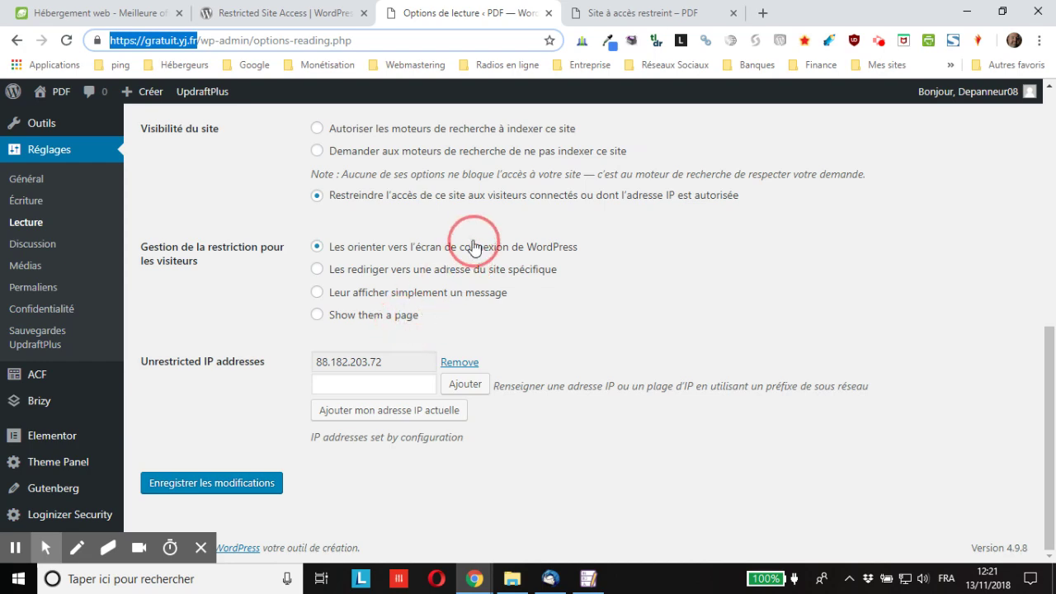
{"action": "left_click", "coordinate": [606, 12]}
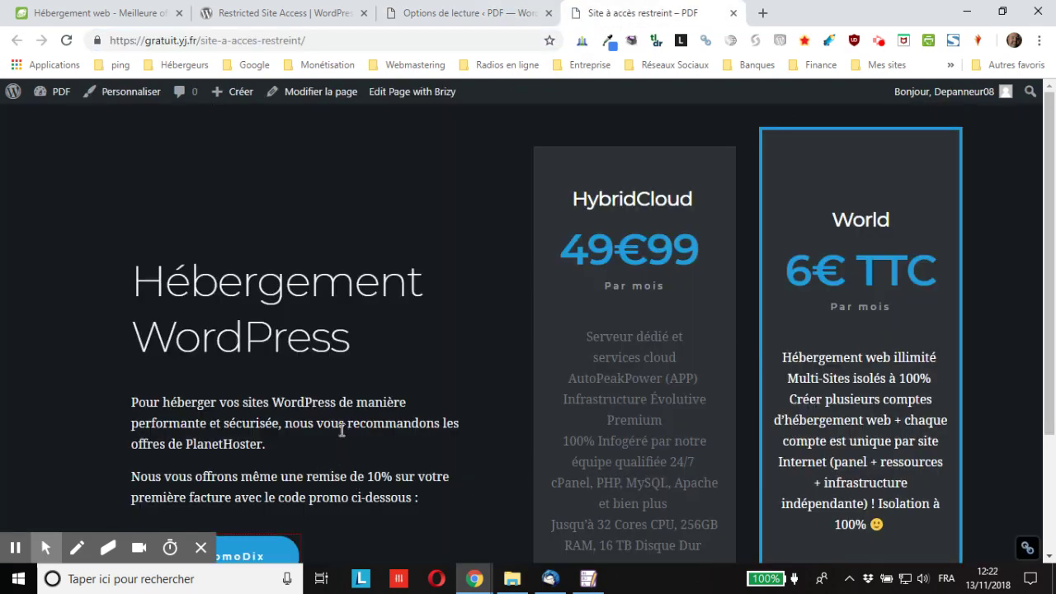
Look over the Site à accès restreint page and reading settings, then return to the page.
{"action": "scroll", "coordinate": [341, 431], "scroll_direction": "down", "scroll_amount": 2}
{"action": "scroll", "coordinate": [521, 198], "scroll_direction": "up", "scroll_amount": 2}
{"action": "scroll", "coordinate": [339, 330], "scroll_direction": "down", "scroll_amount": 2}
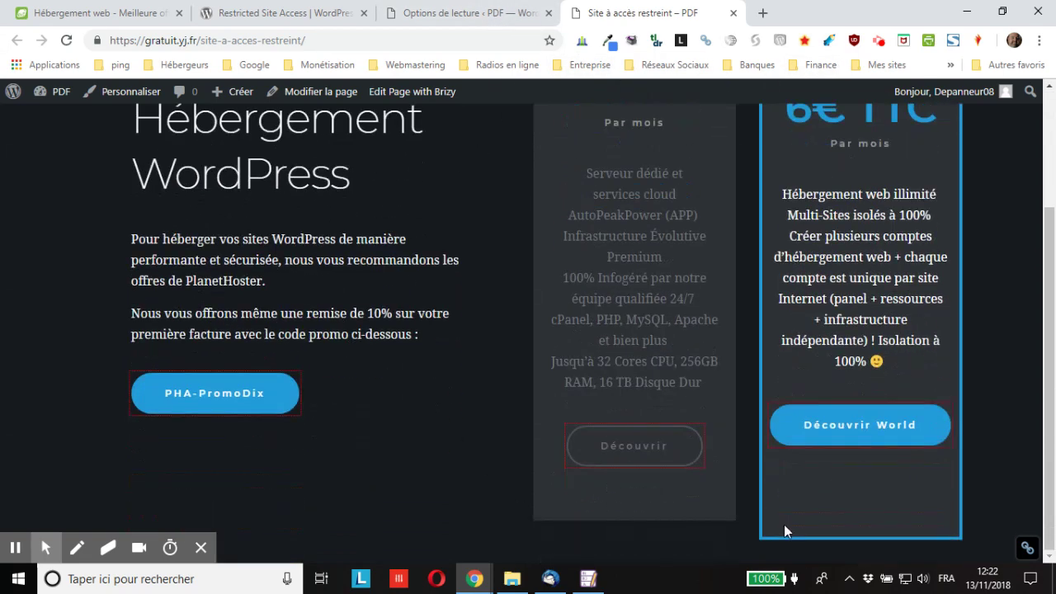
{"action": "scroll", "coordinate": [449, 390], "scroll_direction": "up", "scroll_amount": 2}
{"action": "left_click", "coordinate": [477, 15]}
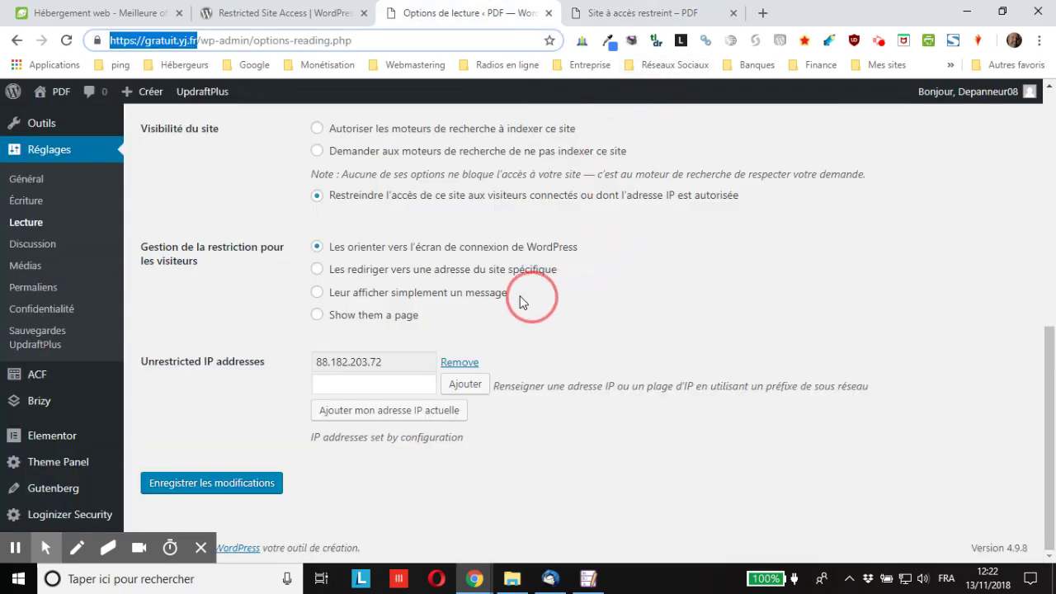
{"action": "left_click", "coordinate": [612, 12]}
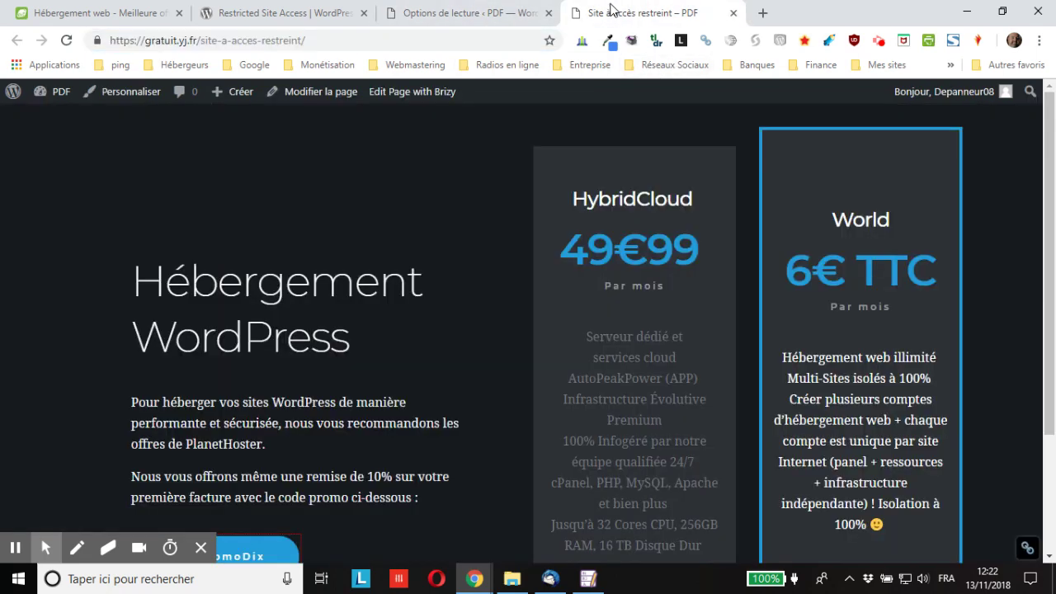
Copy the Site à accès restreint page's URL and go back to Options de lecture.
{"action": "left_click", "coordinate": [262, 43]}
{"action": "right_click", "coordinate": [263, 43]}
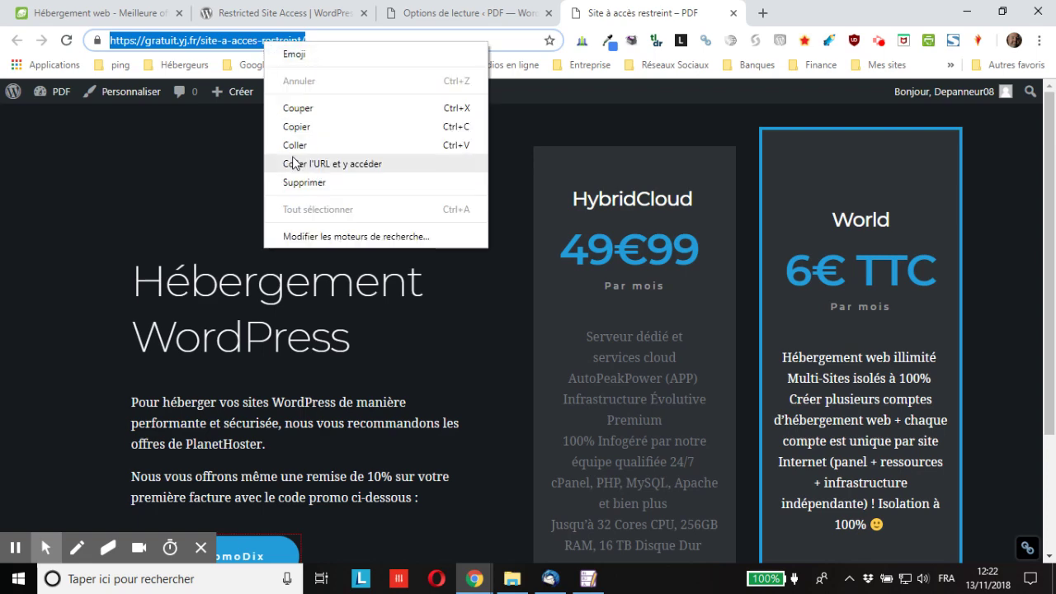
{"action": "left_click", "coordinate": [299, 127]}
{"action": "left_click", "coordinate": [435, 15]}
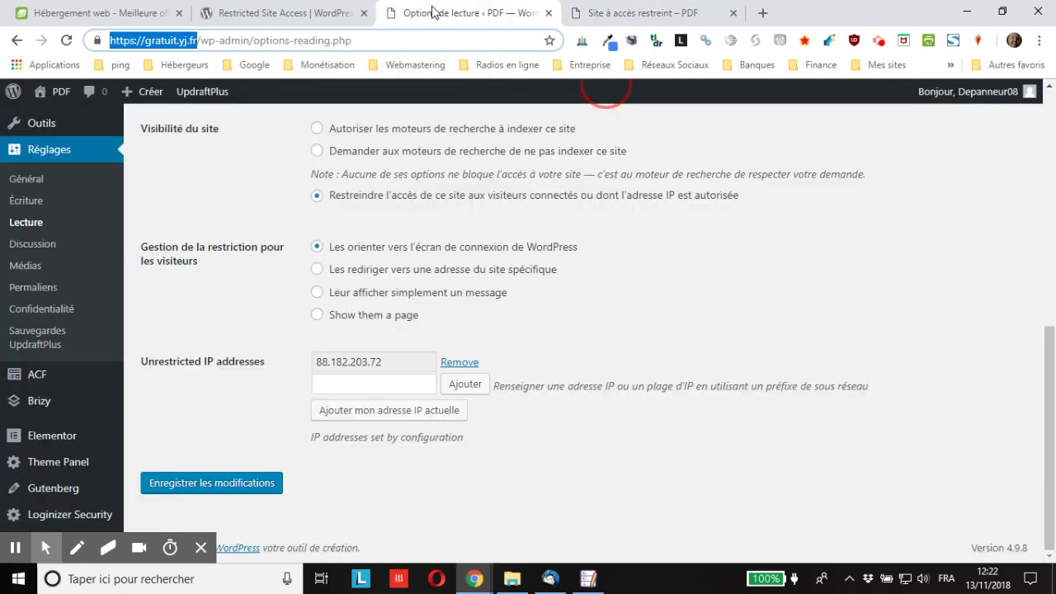
Choose 'Show them a page' with 'Site à accès restreint' as the restricted notice page.
{"action": "left_click", "coordinate": [319, 272]}
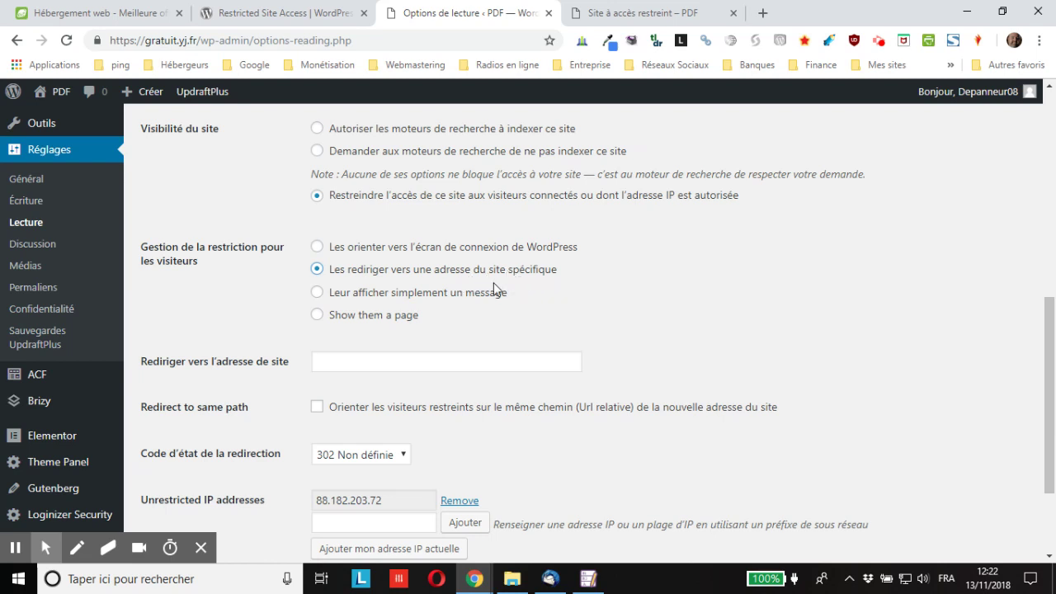
{"action": "left_click", "coordinate": [322, 321]}
{"action": "left_click", "coordinate": [384, 363]}
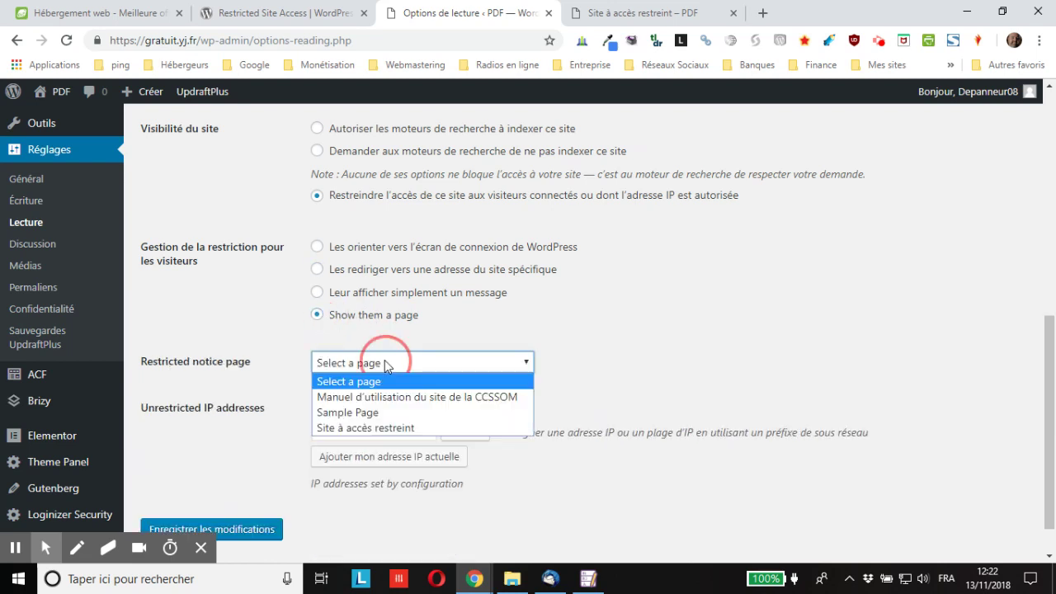
{"action": "left_click", "coordinate": [378, 428]}
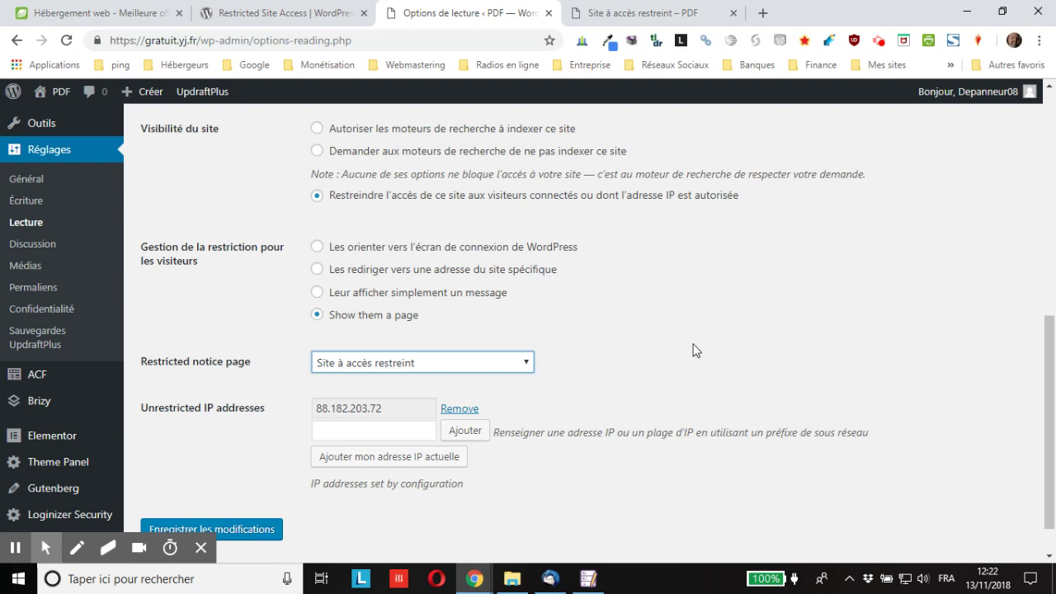
{"action": "scroll", "coordinate": [396, 375], "scroll_direction": "down", "scroll_amount": 1}
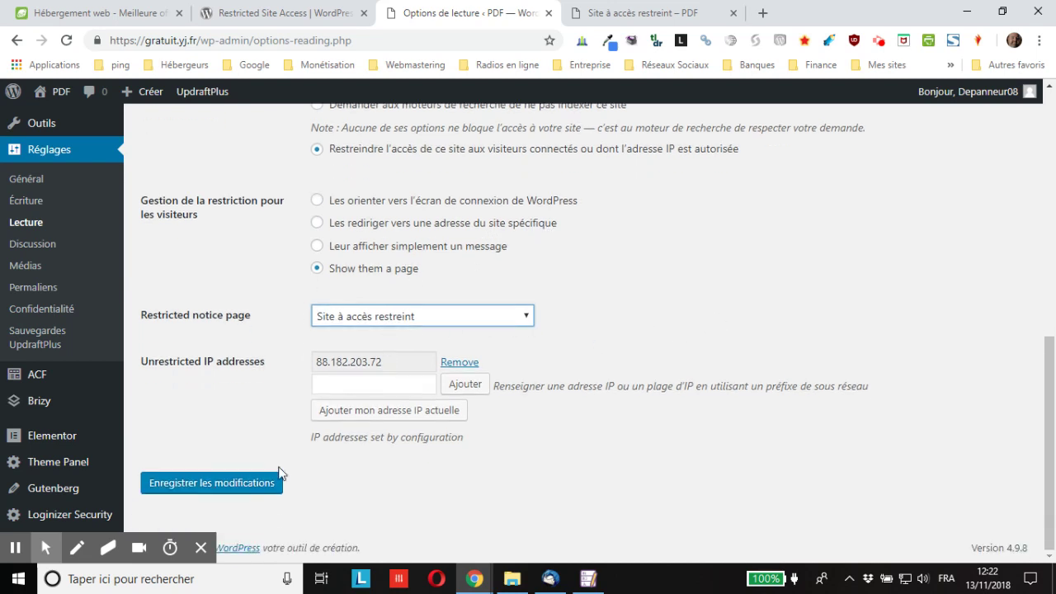
Save, remove the allowed IP 88.182.203.72, and save the restriction settings again.
{"action": "left_click", "coordinate": [227, 487]}
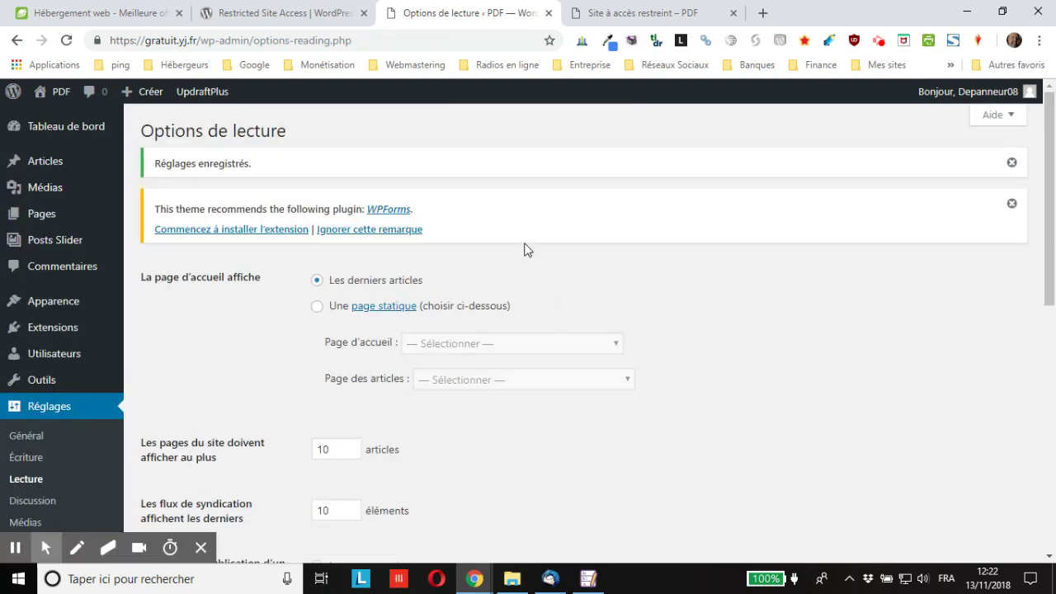
{"action": "scroll", "coordinate": [610, 272], "scroll_direction": "down", "scroll_amount": 8}
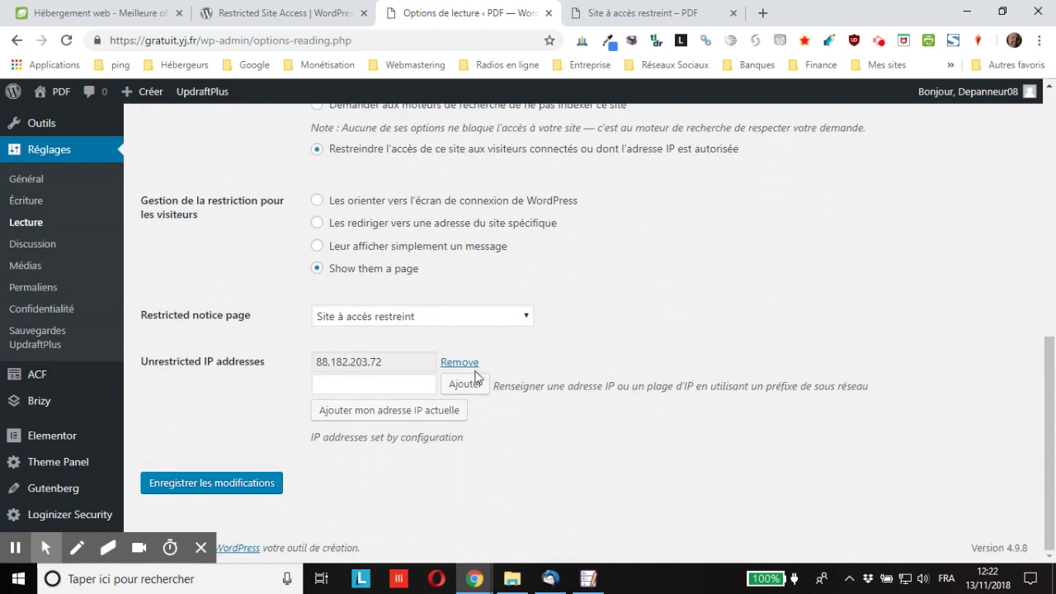
{"action": "left_click", "coordinate": [460, 363]}
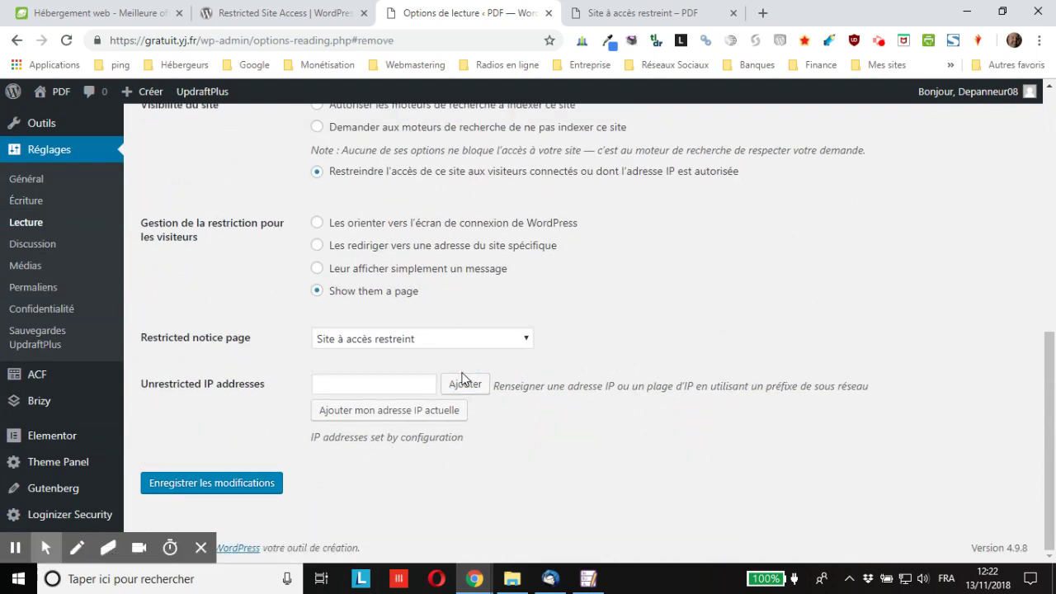
{"action": "left_click", "coordinate": [216, 494]}
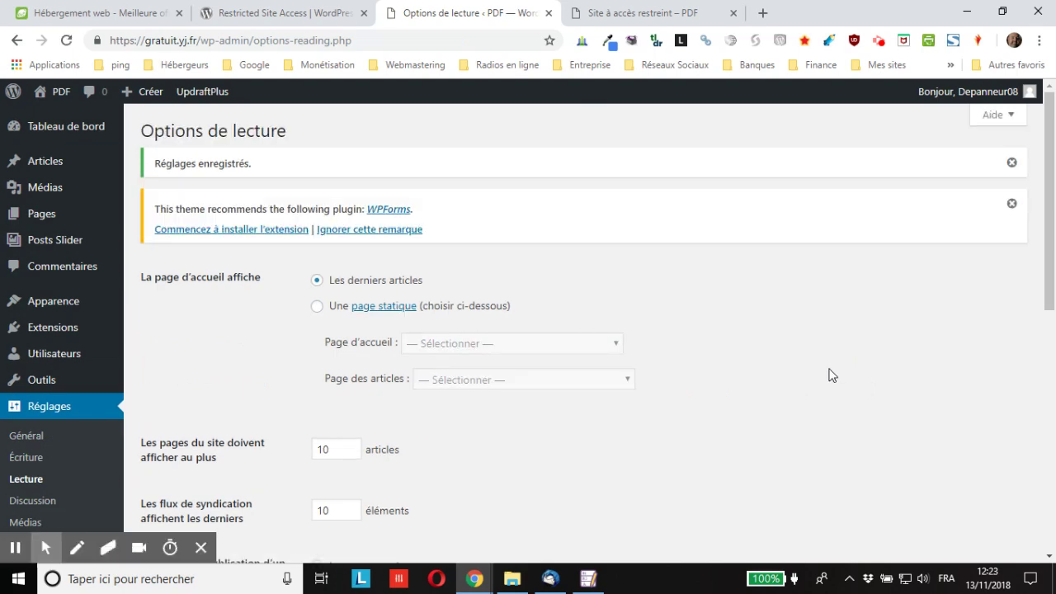
{"action": "scroll", "coordinate": [825, 346], "scroll_direction": "down", "scroll_amount": 2}
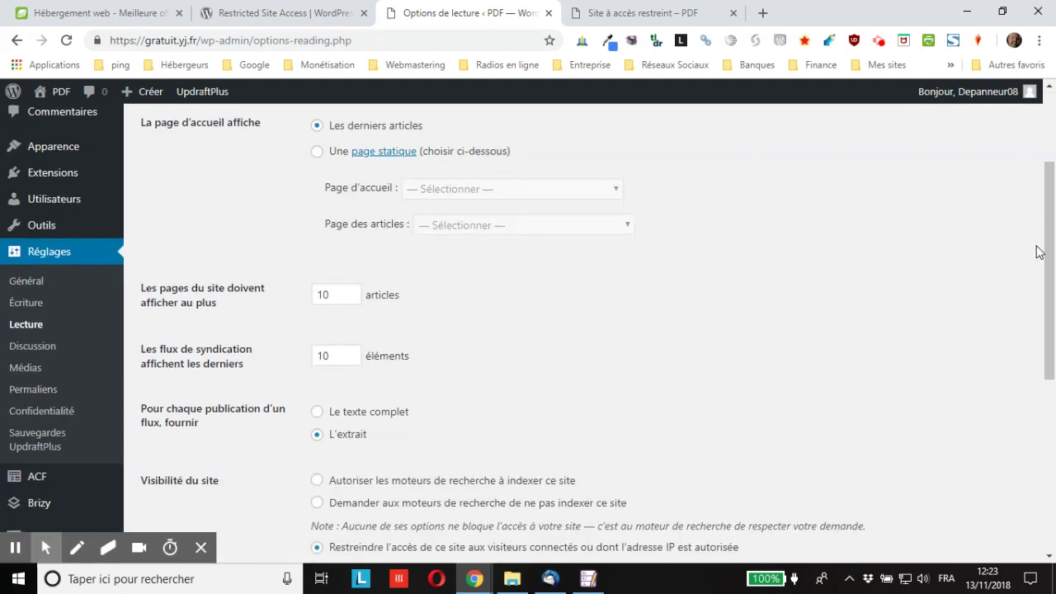
{"action": "left_click_drag", "start_coordinate": [1049, 237], "coordinate": [1049, 374]}
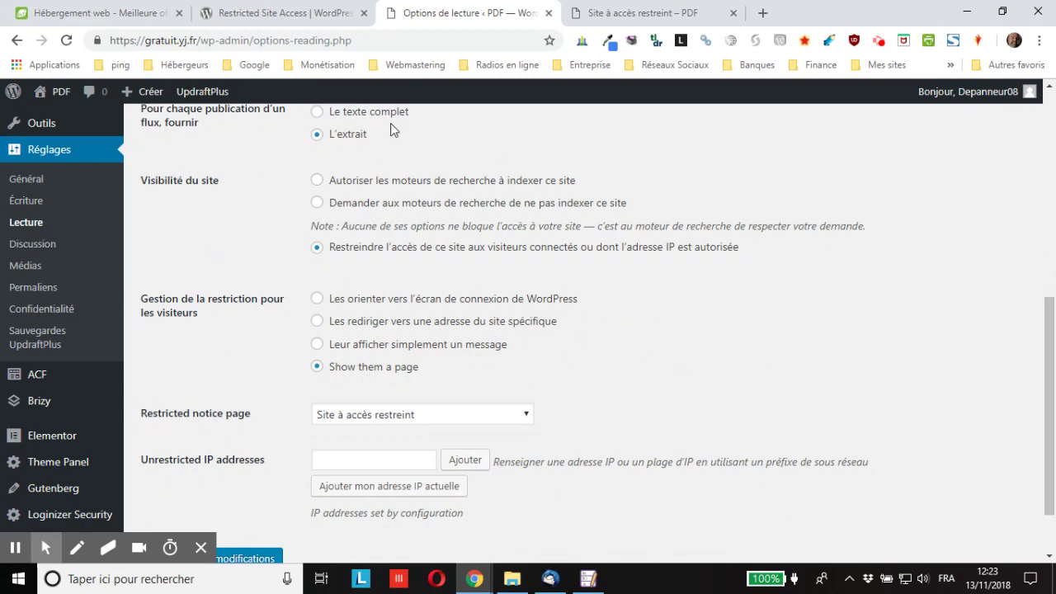
{"action": "left_click_drag", "start_coordinate": [198, 38], "coordinate": [114, 32]}
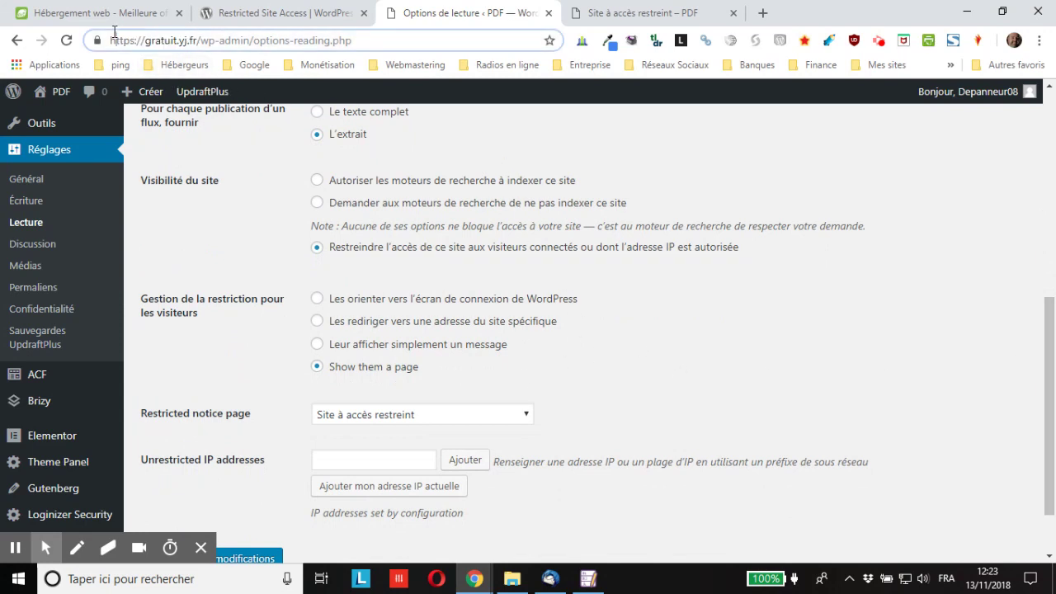
{"action": "left_click_drag", "start_coordinate": [200, 39], "coordinate": [107, 40]}
{"action": "right_click", "coordinate": [146, 41]}
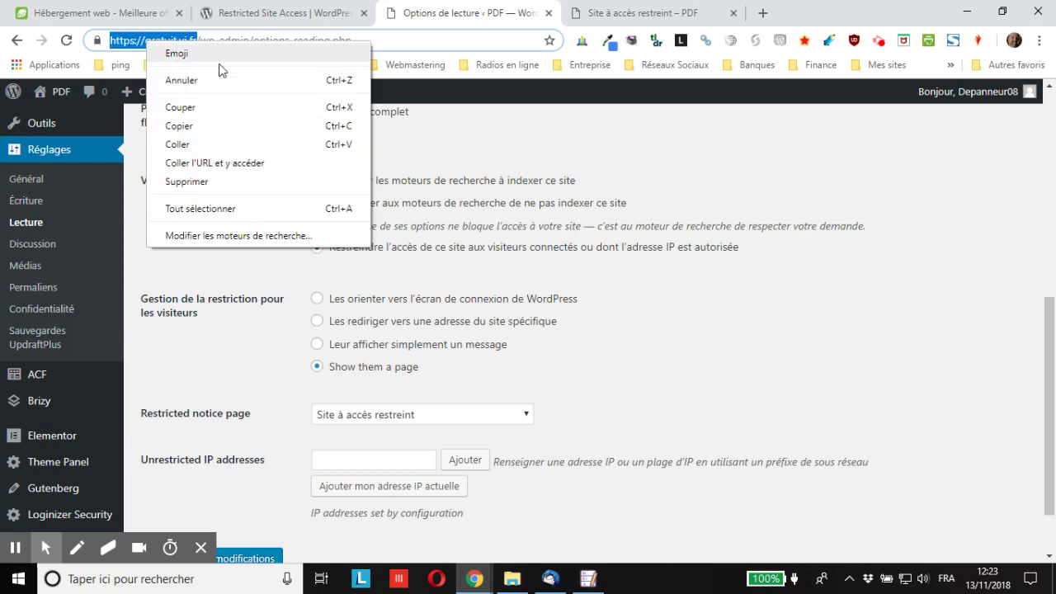
{"action": "left_click", "coordinate": [196, 126]}
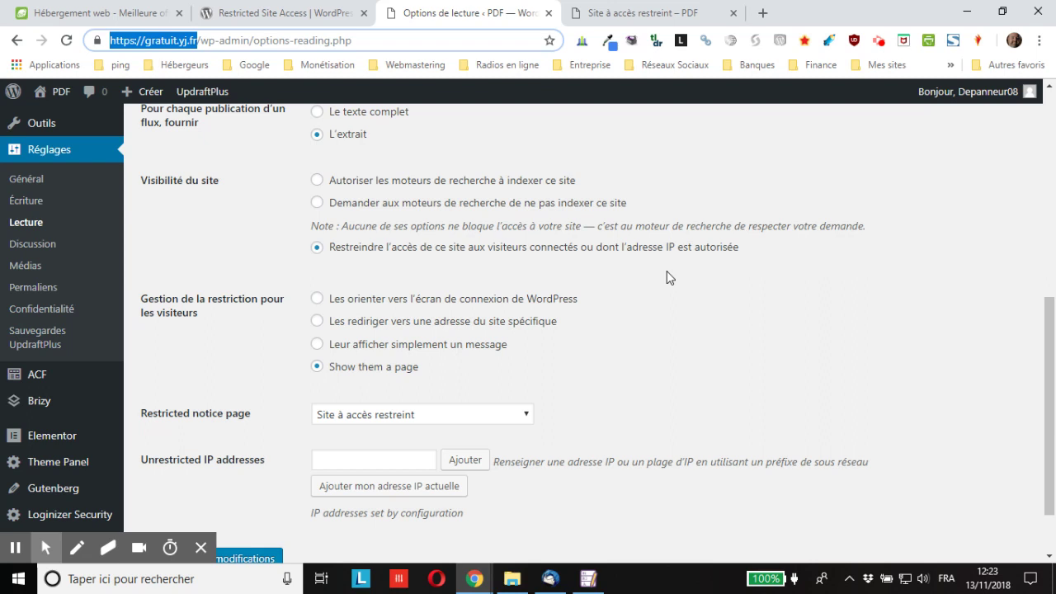
{"action": "right_click", "coordinate": [162, 47]}
{"action": "left_click", "coordinate": [195, 127]}
{"action": "key", "text": "ctrl+shift+n"}
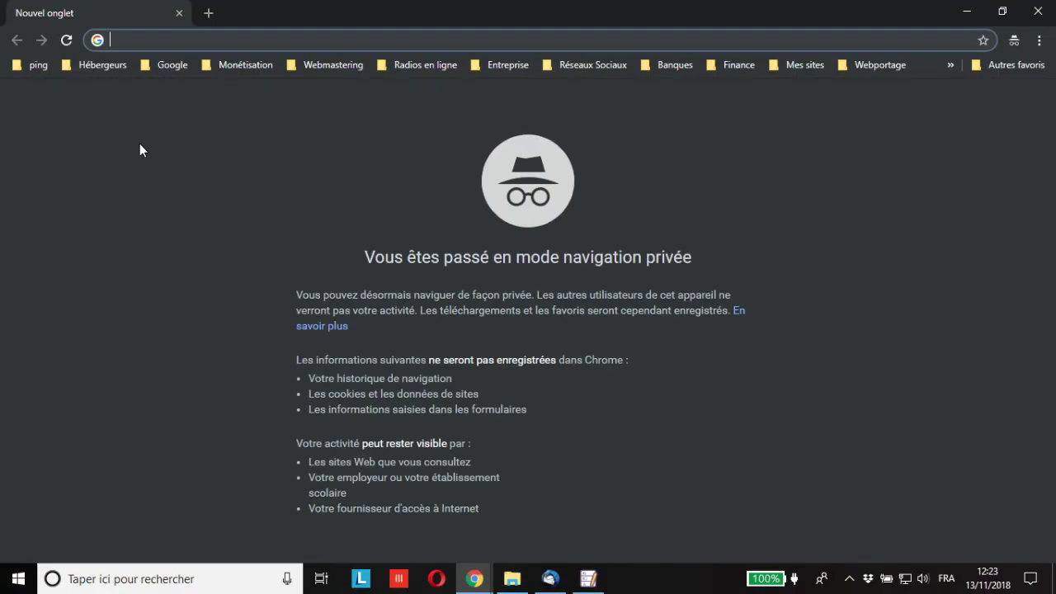
{"action": "key", "text": "ctrl+v"}
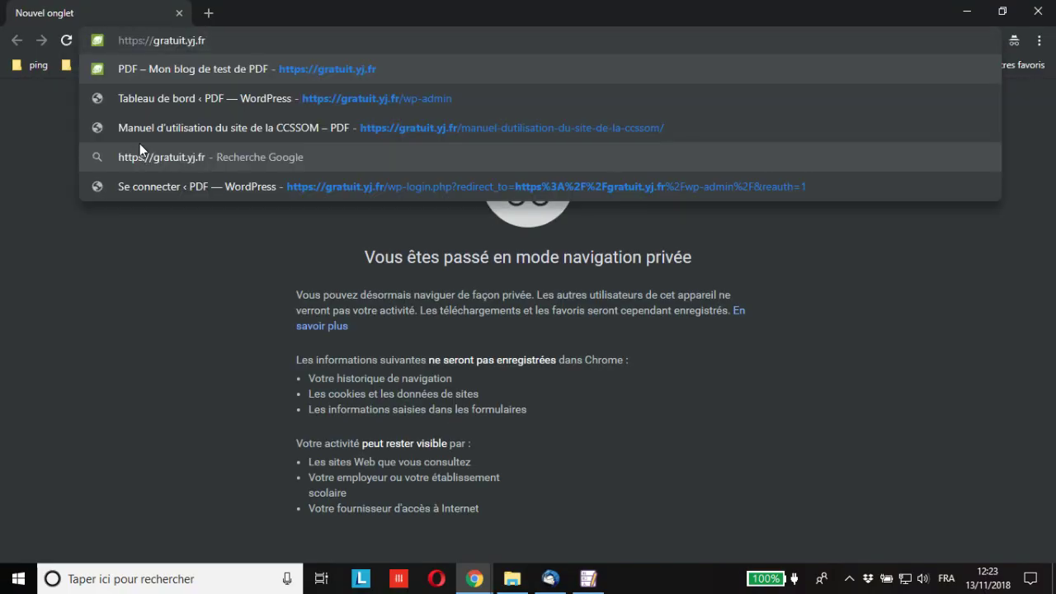
{"action": "key", "text": "Return"}
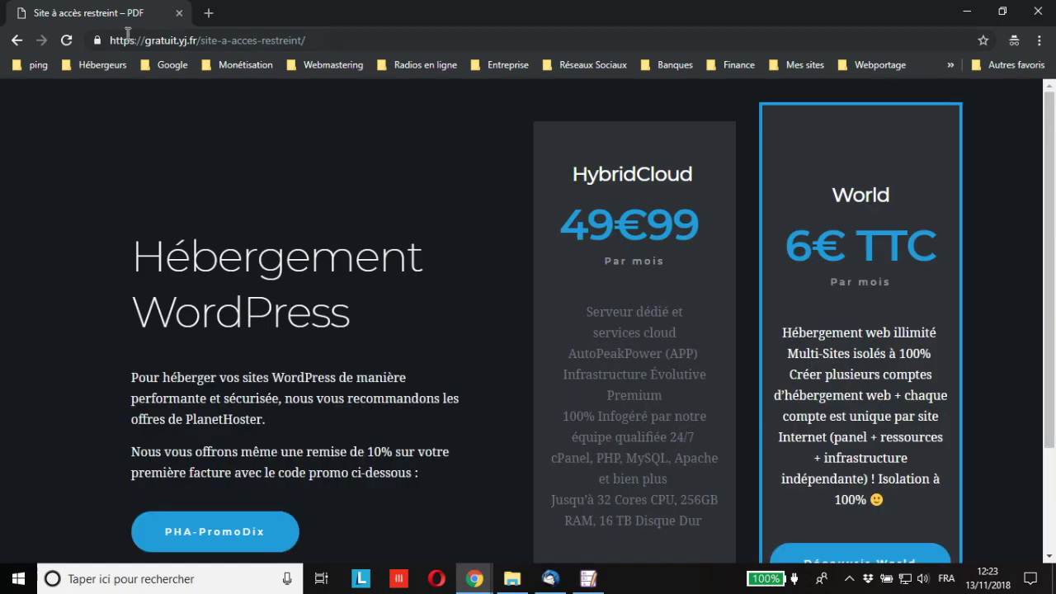
{"action": "scroll", "coordinate": [528, 342], "scroll_direction": "down", "scroll_amount": 2}
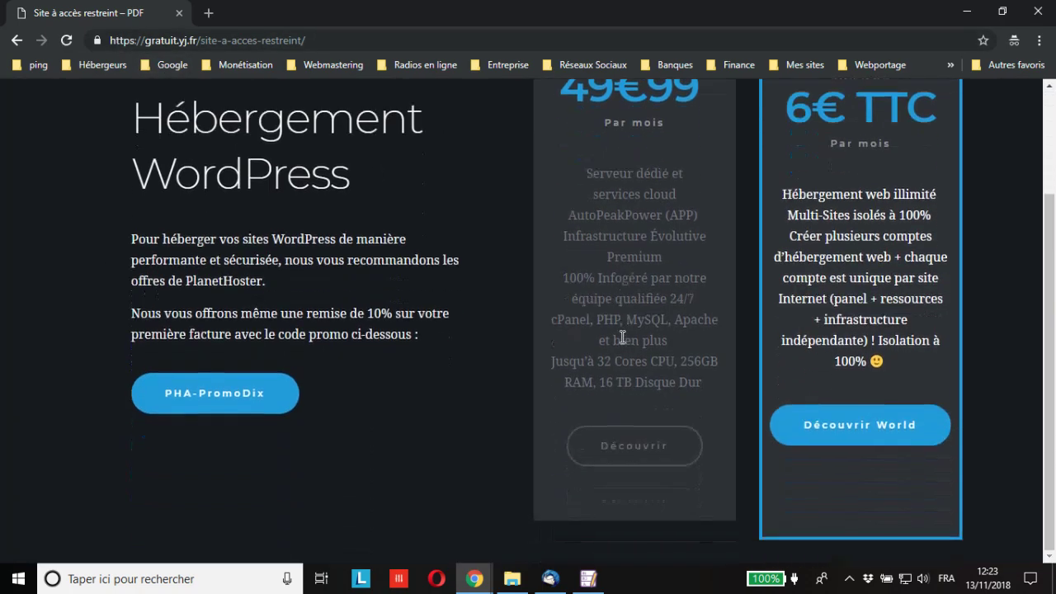
{"action": "scroll", "coordinate": [371, 422], "scroll_direction": "up", "scroll_amount": 2}
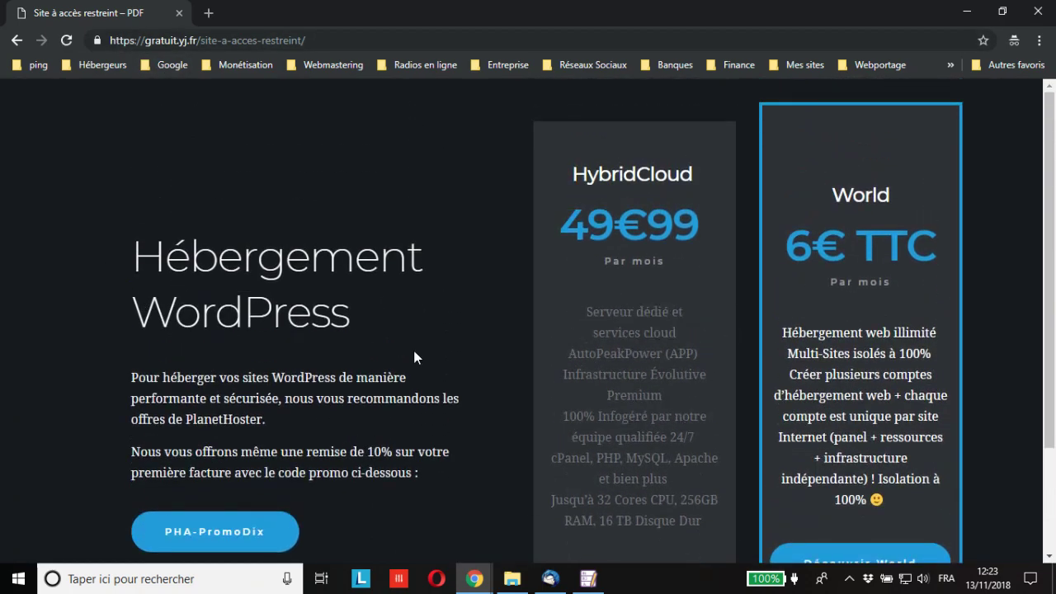
{"action": "scroll", "coordinate": [414, 356], "scroll_direction": "down", "scroll_amount": 1}
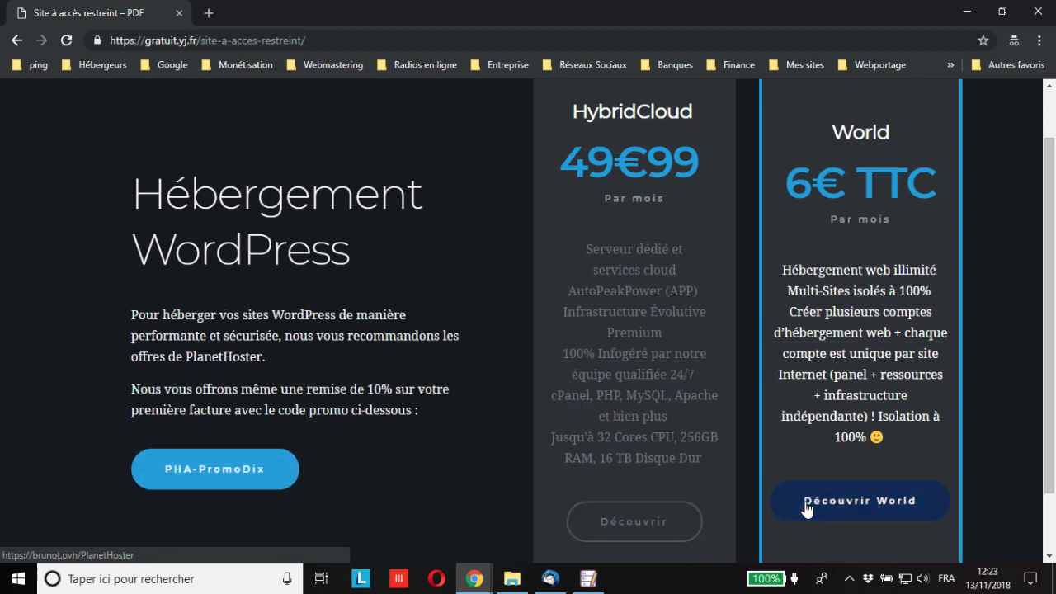
{"action": "scroll", "coordinate": [824, 437], "scroll_direction": "down", "scroll_amount": 1}
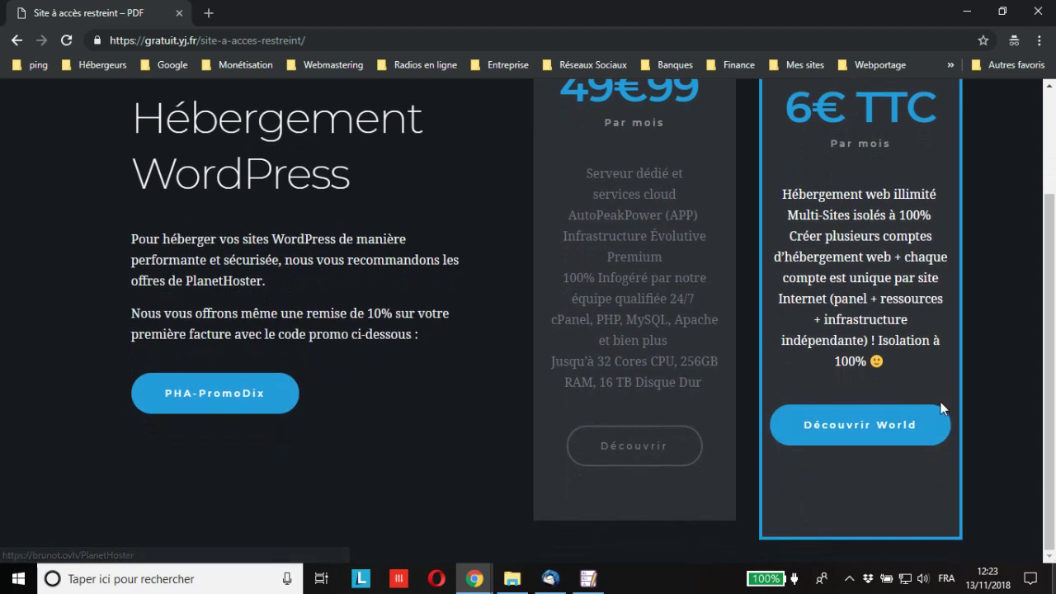
{"action": "left_click", "coordinate": [179, 13]}
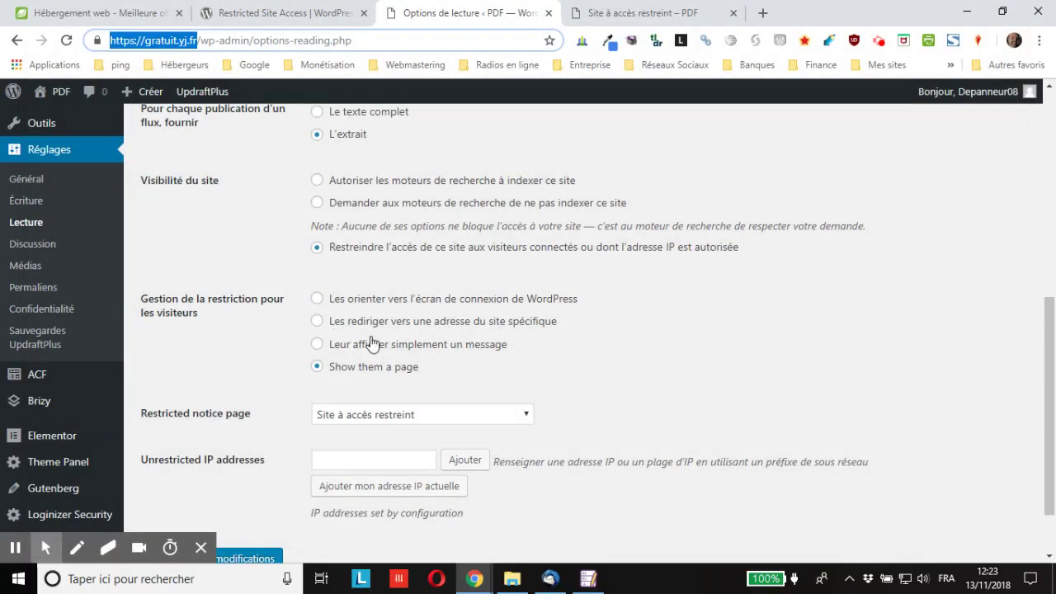
{"action": "left_click", "coordinate": [338, 322]}
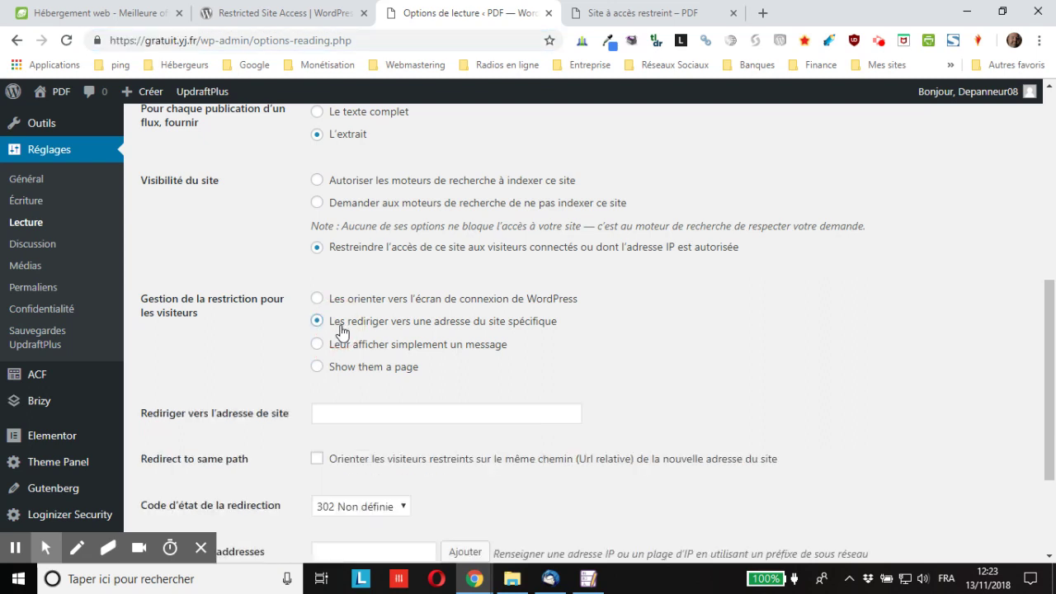
{"action": "left_click", "coordinate": [382, 415]}
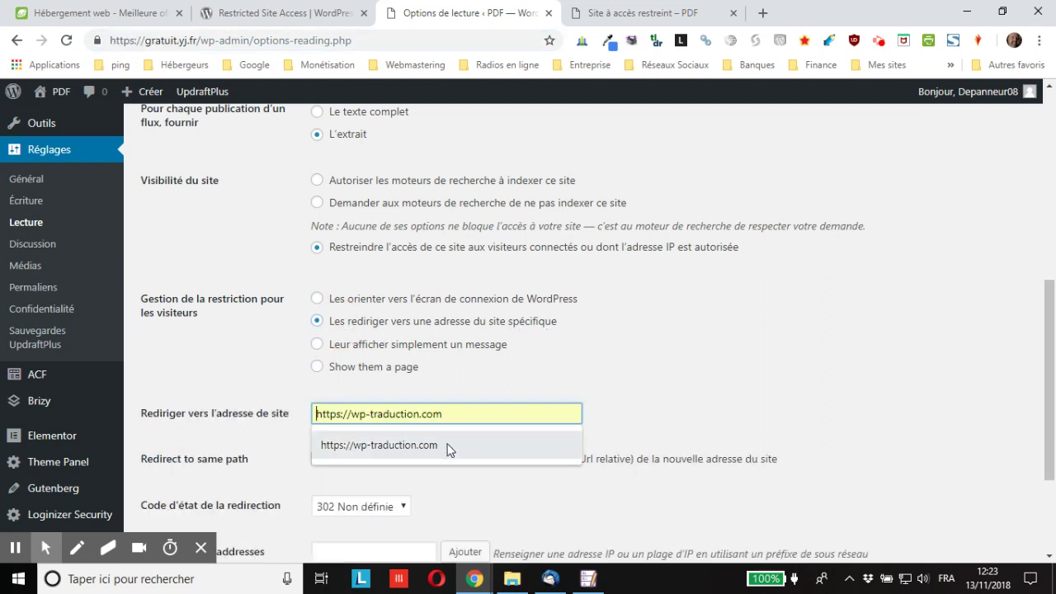
{"action": "left_click", "coordinate": [450, 446]}
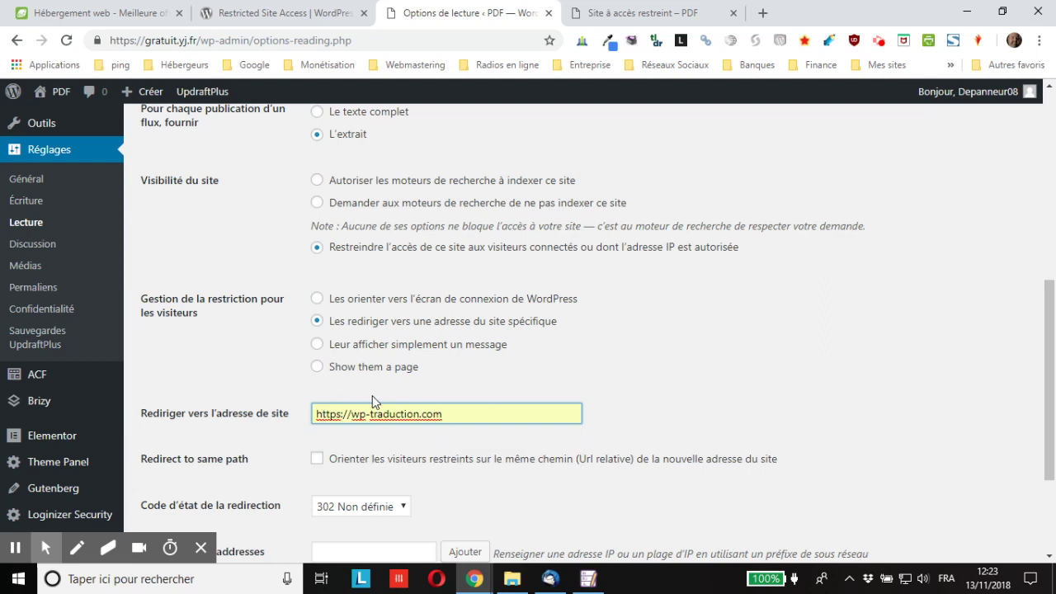
{"action": "scroll", "coordinate": [382, 384], "scroll_direction": "down", "scroll_amount": 2}
{"action": "left_click", "coordinate": [237, 493]}
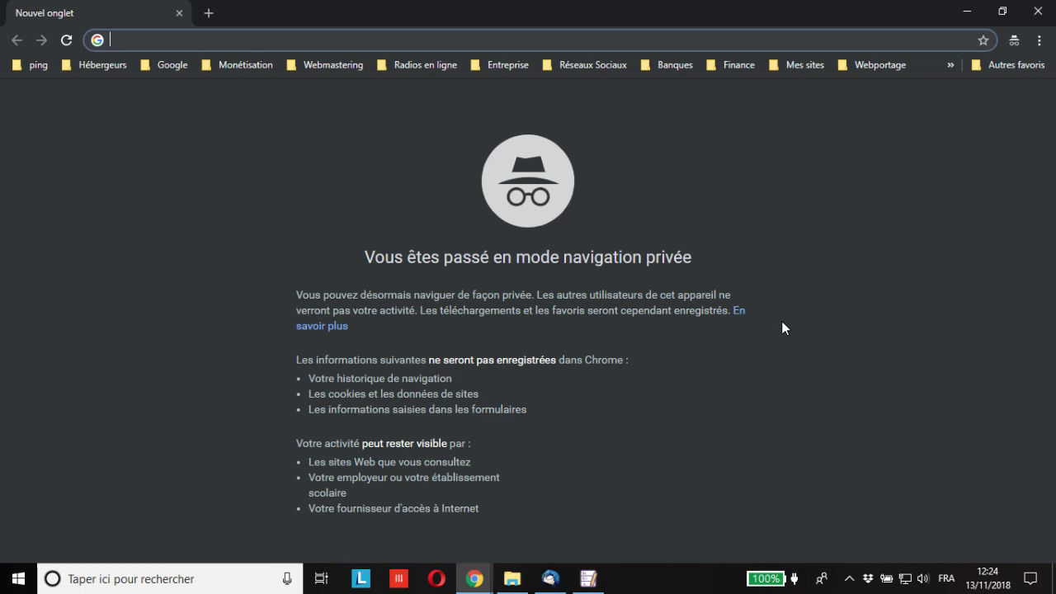
{"action": "key", "text": "ctrl+v"}
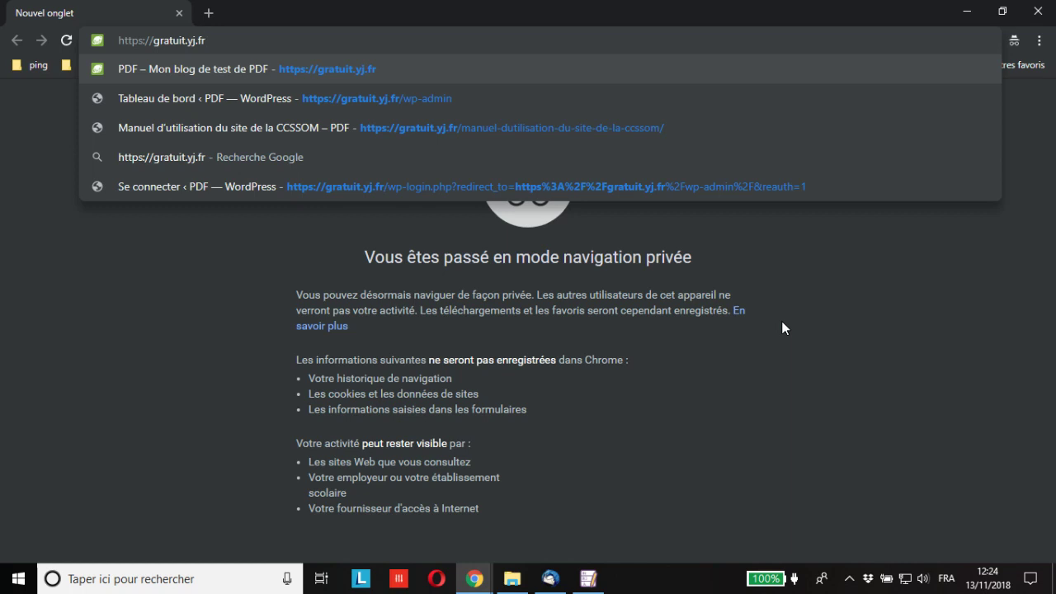
{"action": "key", "text": "Return"}
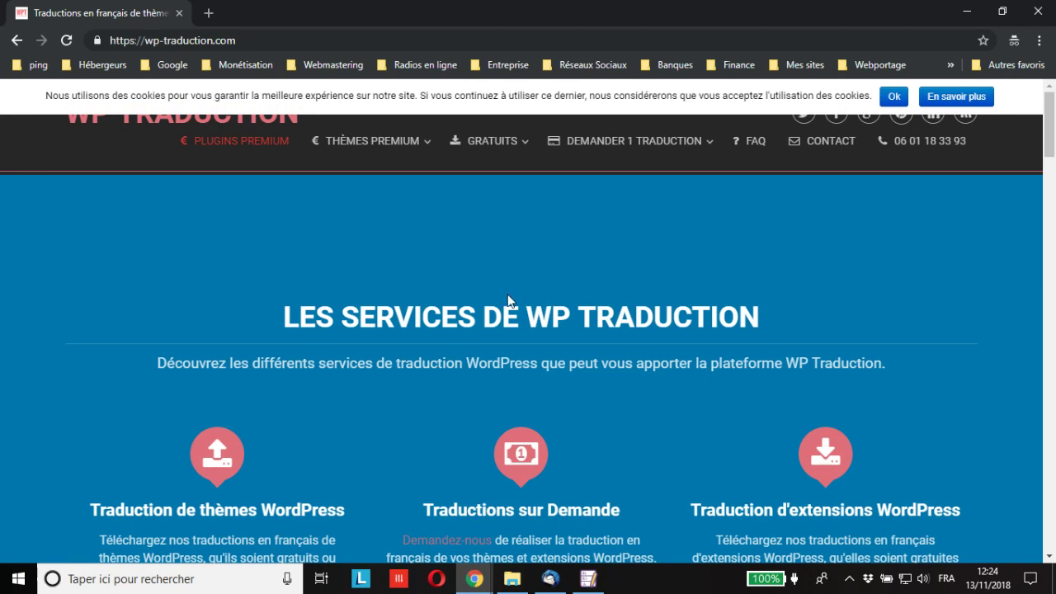
{"action": "left_click", "coordinate": [221, 41]}
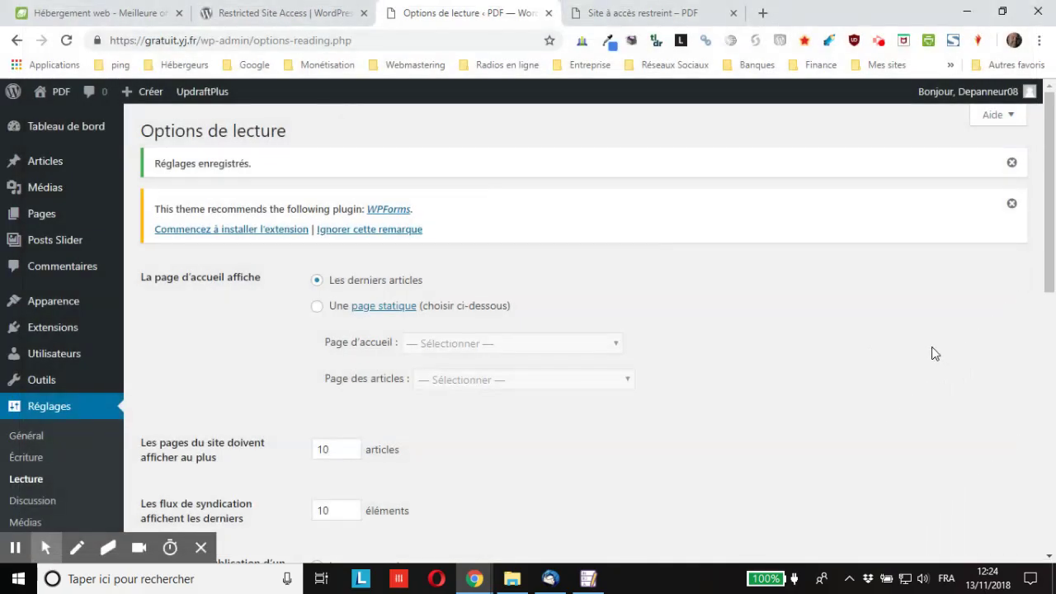
{"action": "key", "text": "ctrl+shift+n"}
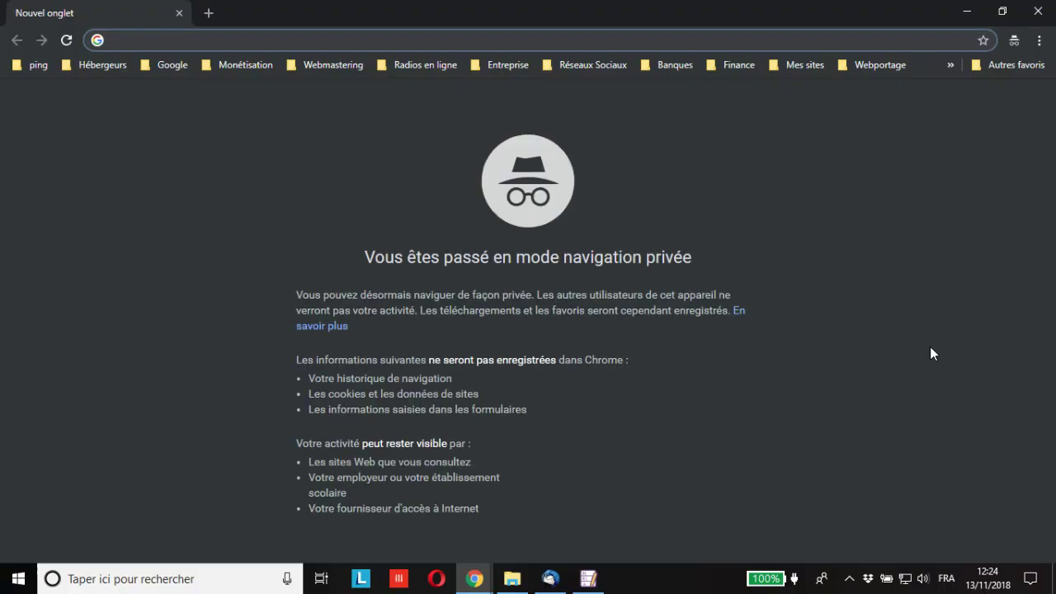
{"action": "key", "text": "ctrl+v"}
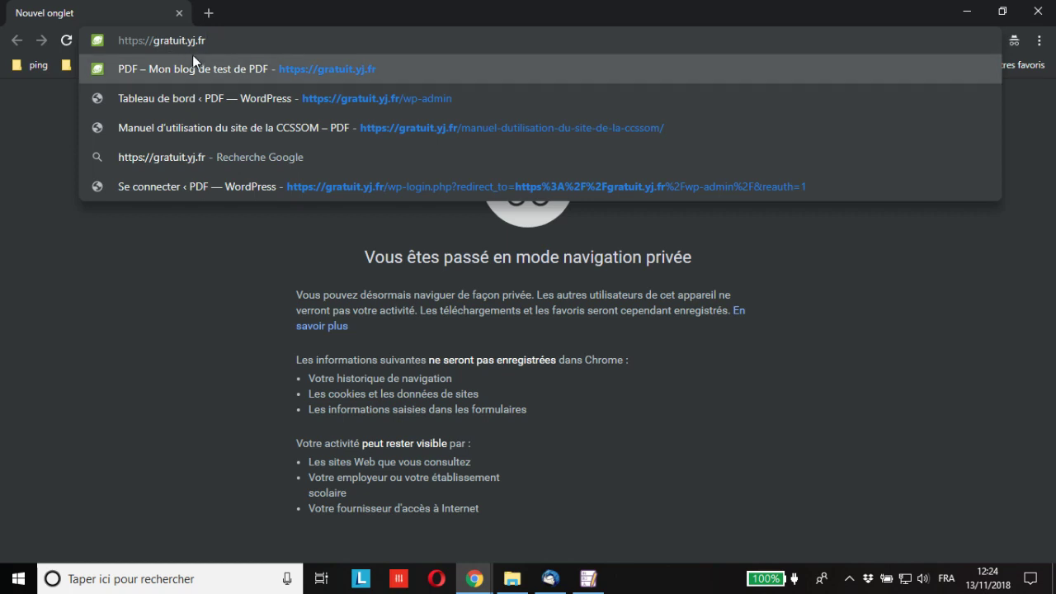
{"action": "left_click", "coordinate": [310, 78]}
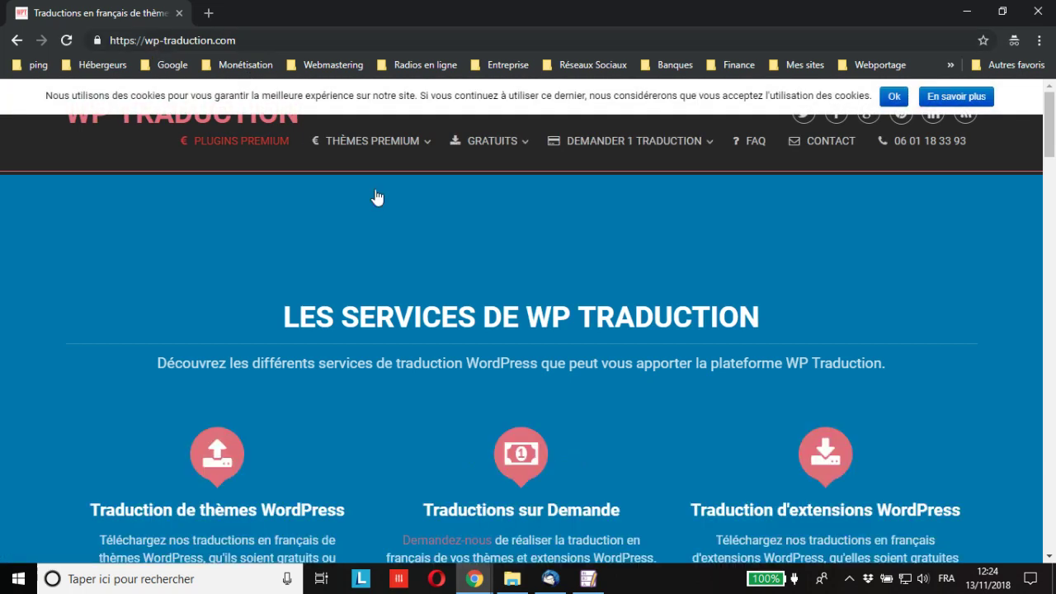
{"action": "left_click", "coordinate": [1038, 12]}
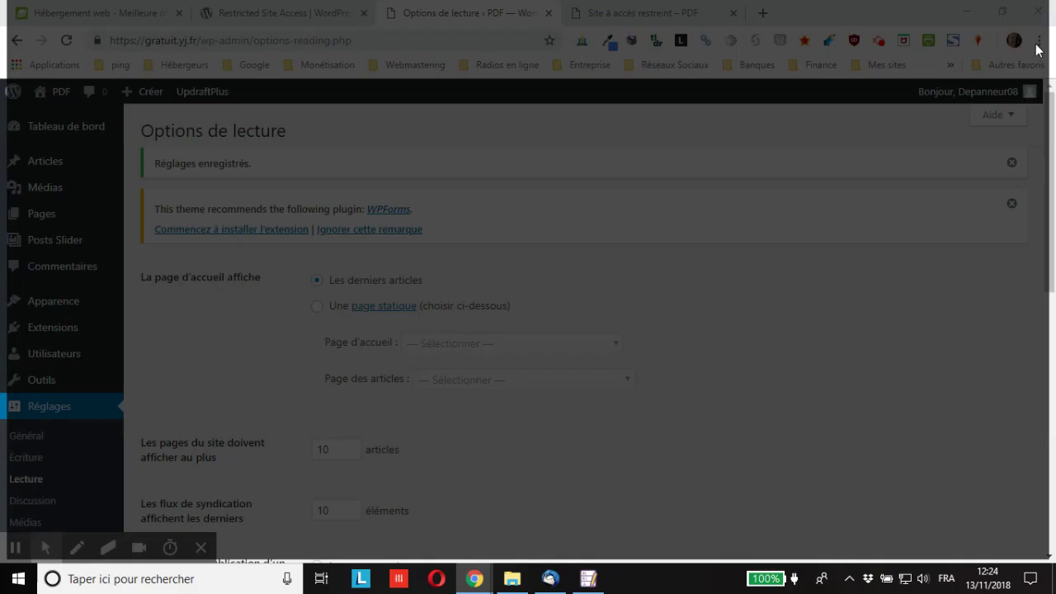
Choose 'Leur afficher simplement un message' for restricted visitors and save the settings.
{"action": "scroll", "coordinate": [691, 372], "scroll_direction": "down", "scroll_amount": 3}
{"action": "scroll", "coordinate": [675, 335], "scroll_direction": "down", "scroll_amount": 4}
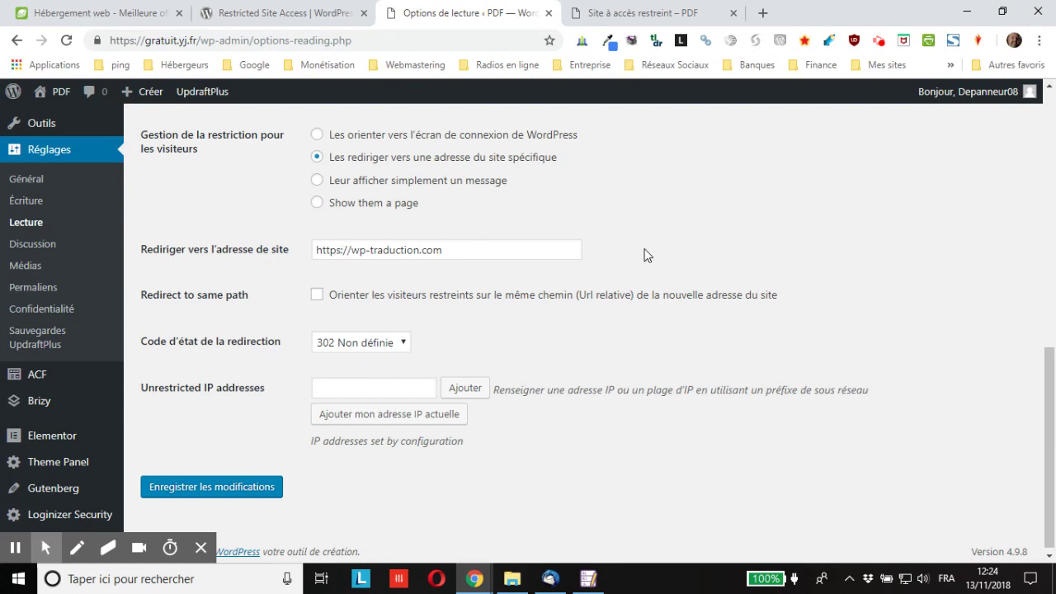
{"action": "left_click", "coordinate": [318, 182]}
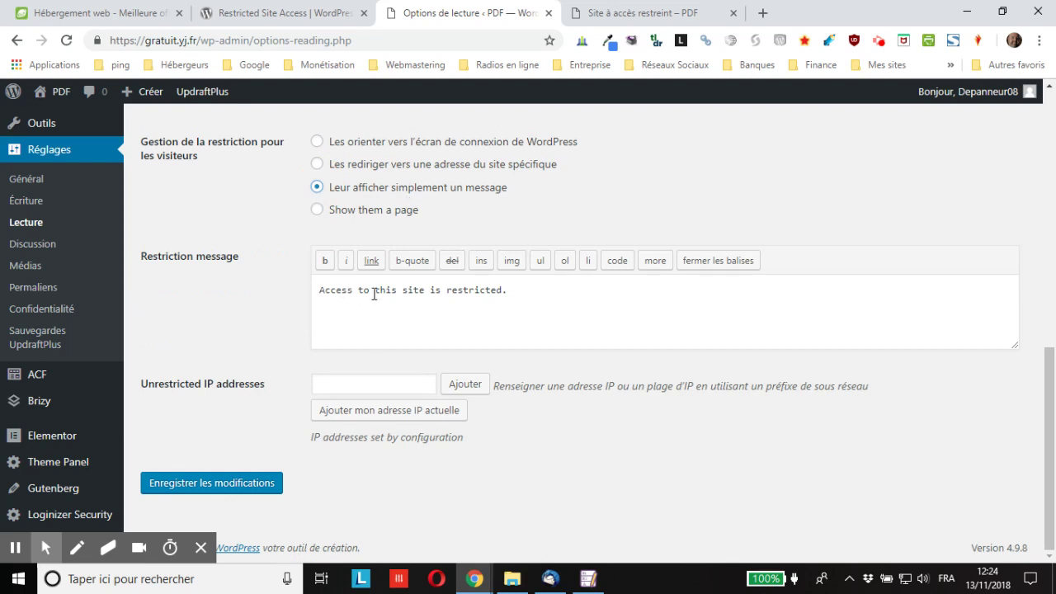
{"action": "left_click", "coordinate": [220, 485]}
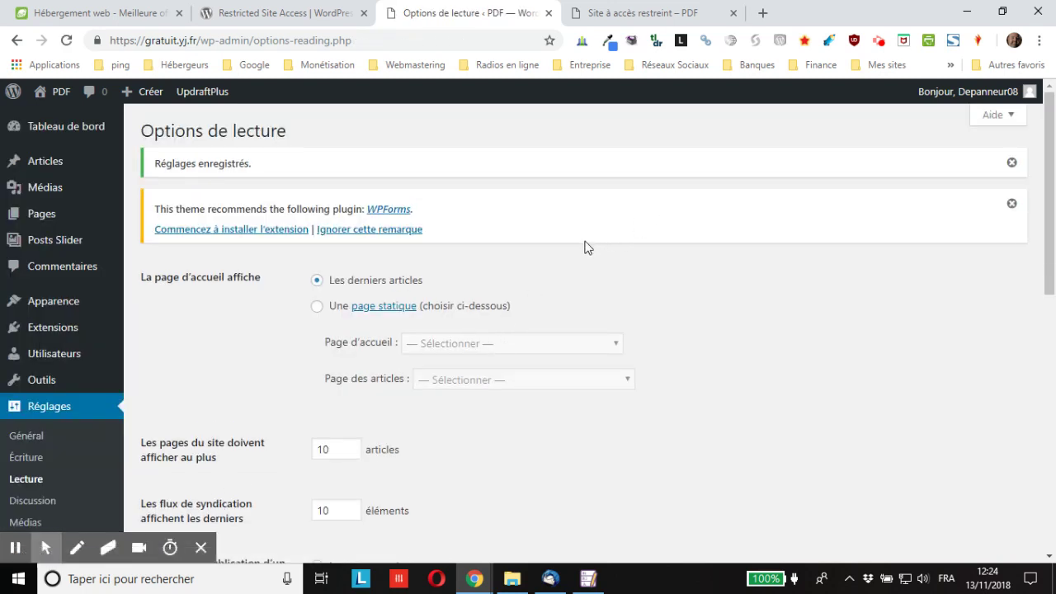
Load gratuit.yj.fr in a new private window to see the restriction message.
{"action": "key", "text": "ctrl+shift+n"}
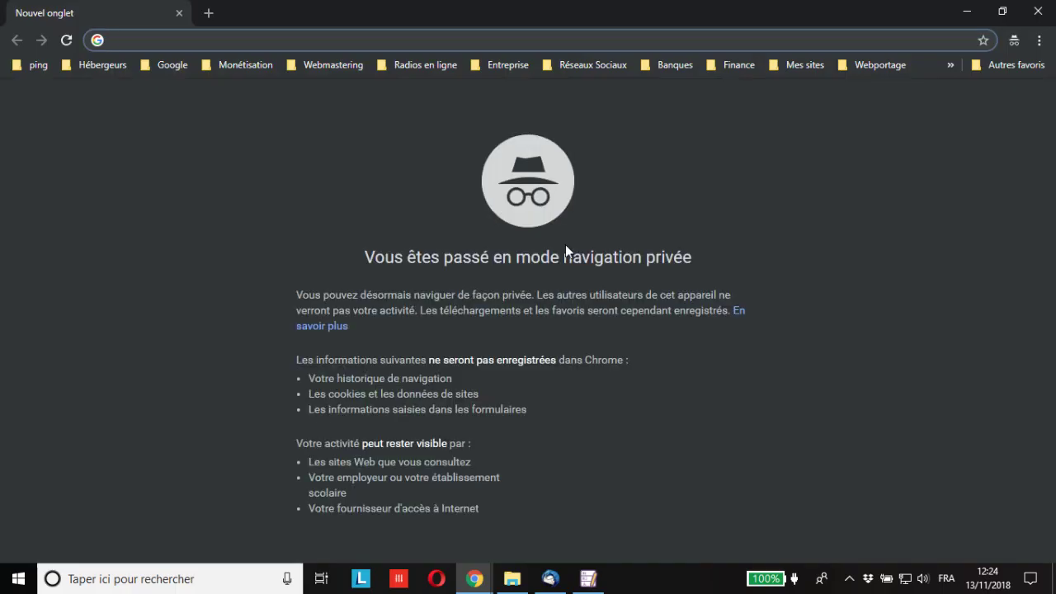
{"action": "type", "text": "https//gratuit.yj.fr"}
{"action": "key", "text": "Return"}
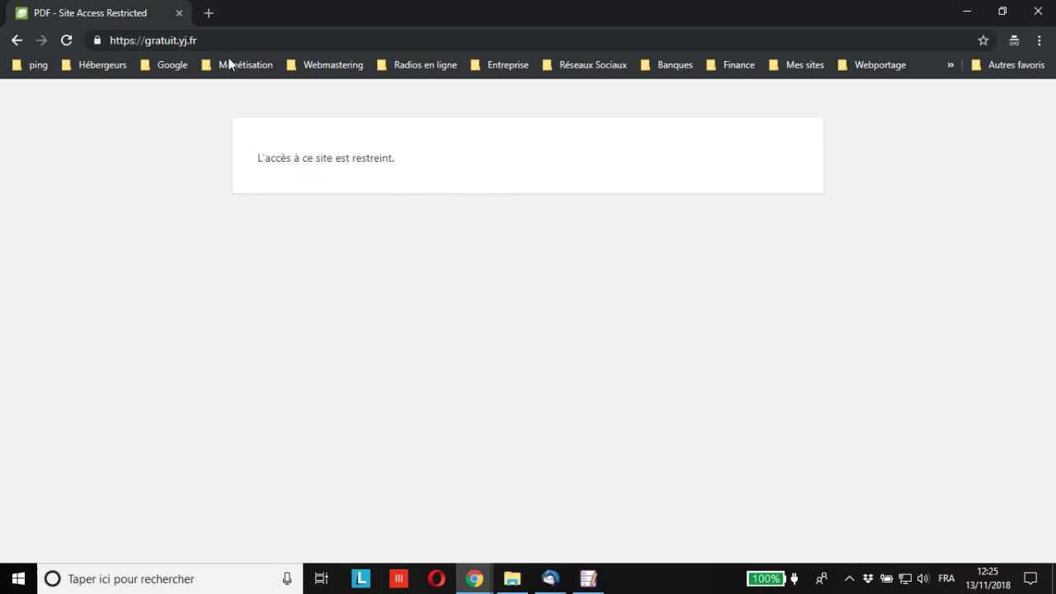
Close the private window, check the Site à accès restreint page, and scroll to the restriction settings.
{"action": "left_click", "coordinate": [178, 13]}
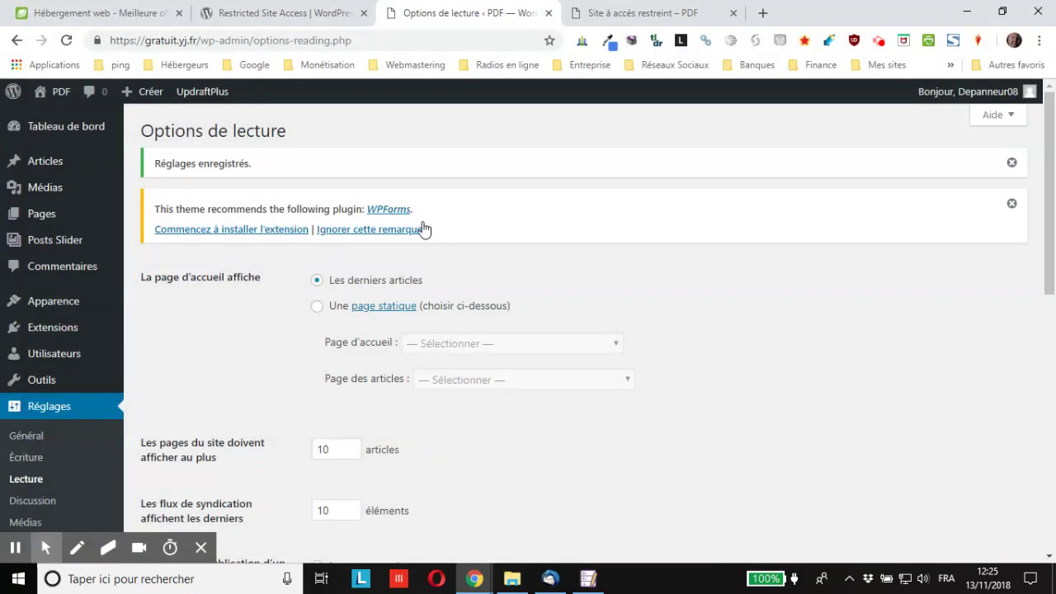
{"action": "left_click", "coordinate": [660, 11]}
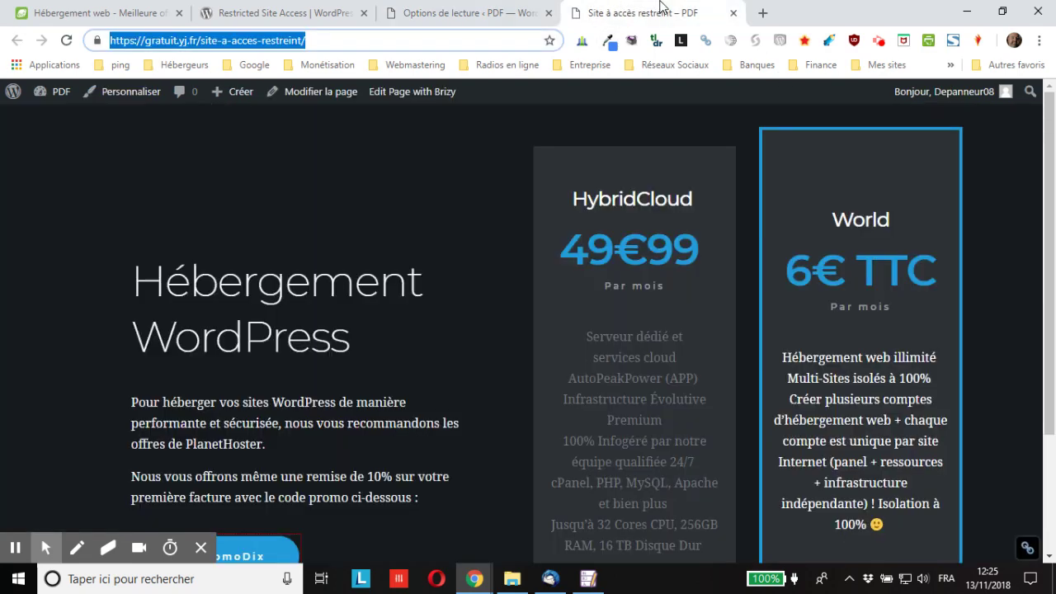
{"action": "scroll", "coordinate": [455, 360], "scroll_direction": "down", "scroll_amount": 2}
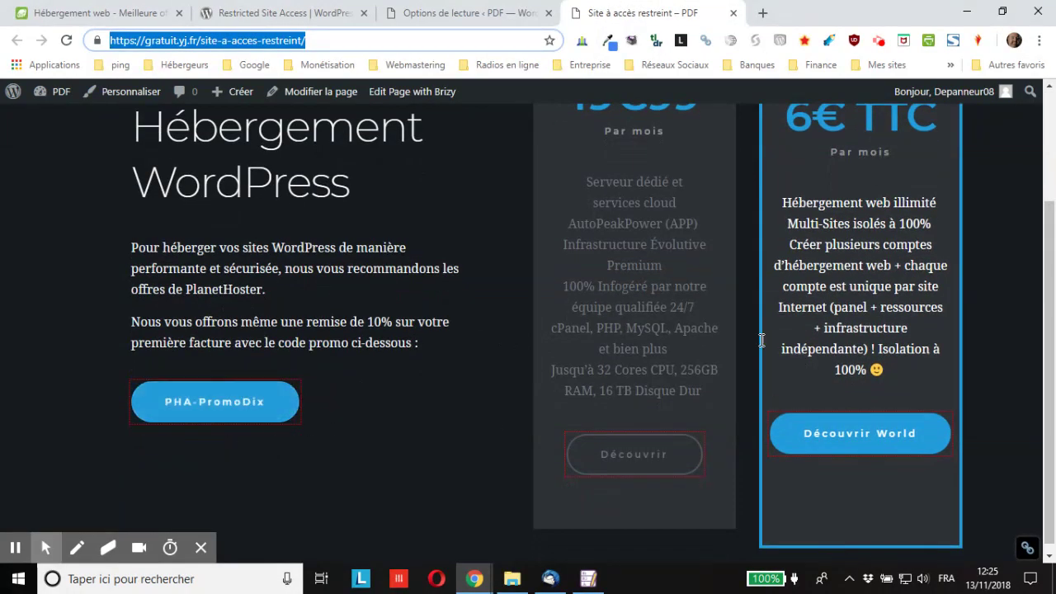
{"action": "left_click", "coordinate": [462, 14]}
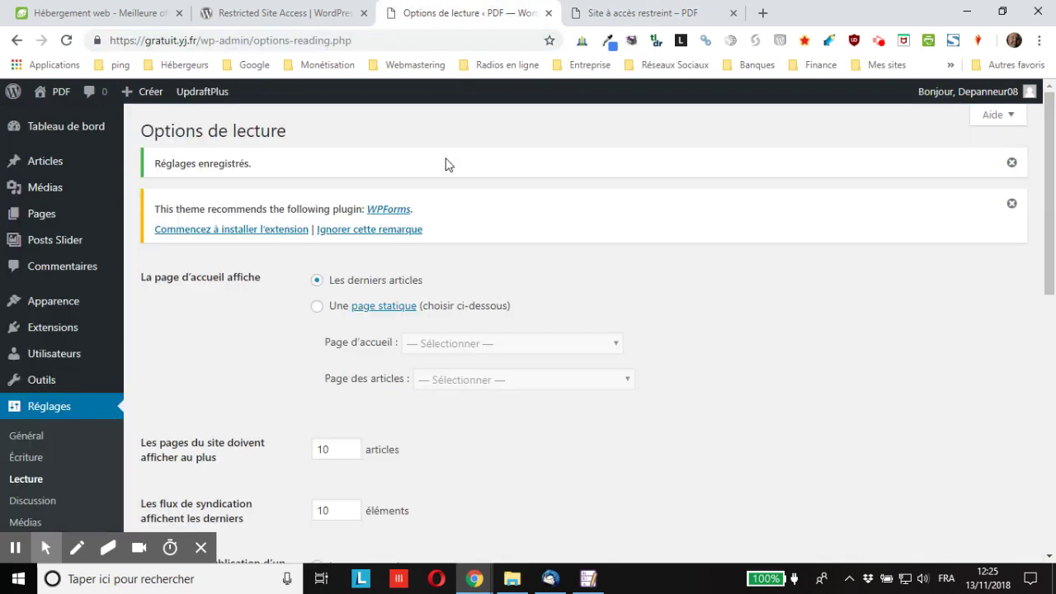
{"action": "scroll", "coordinate": [445, 181], "scroll_direction": "down", "scroll_amount": 3}
{"action": "scroll", "coordinate": [443, 183], "scroll_direction": "down", "scroll_amount": 2}
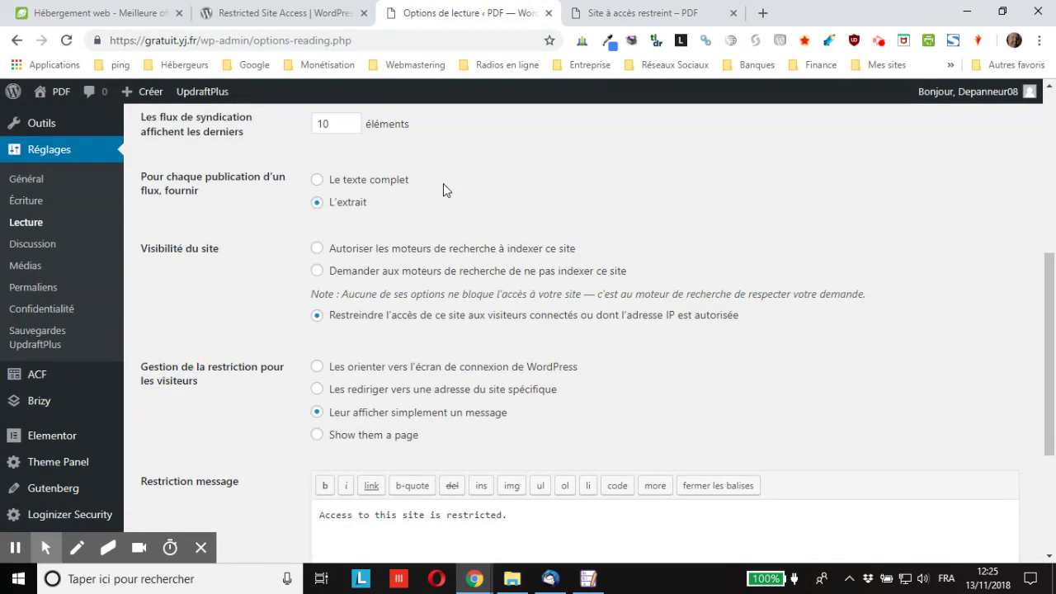
{"action": "scroll", "coordinate": [443, 185], "scroll_direction": "down", "scroll_amount": 3}
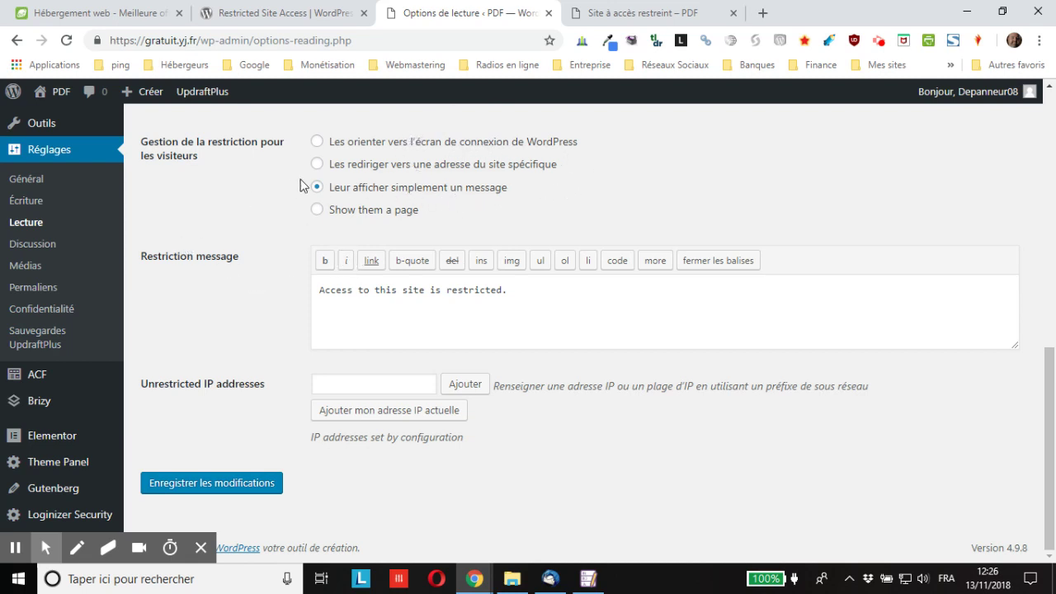
Select 'Show them a page' with 'Site à accès restreint' as notice page and save.
{"action": "left_click", "coordinate": [322, 212]}
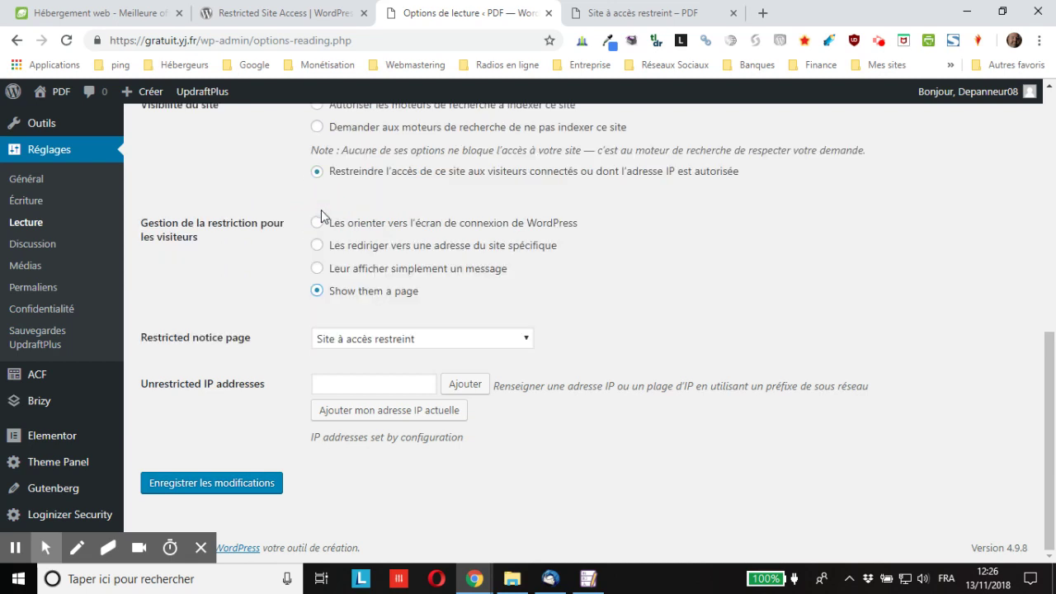
{"action": "left_click", "coordinate": [350, 340]}
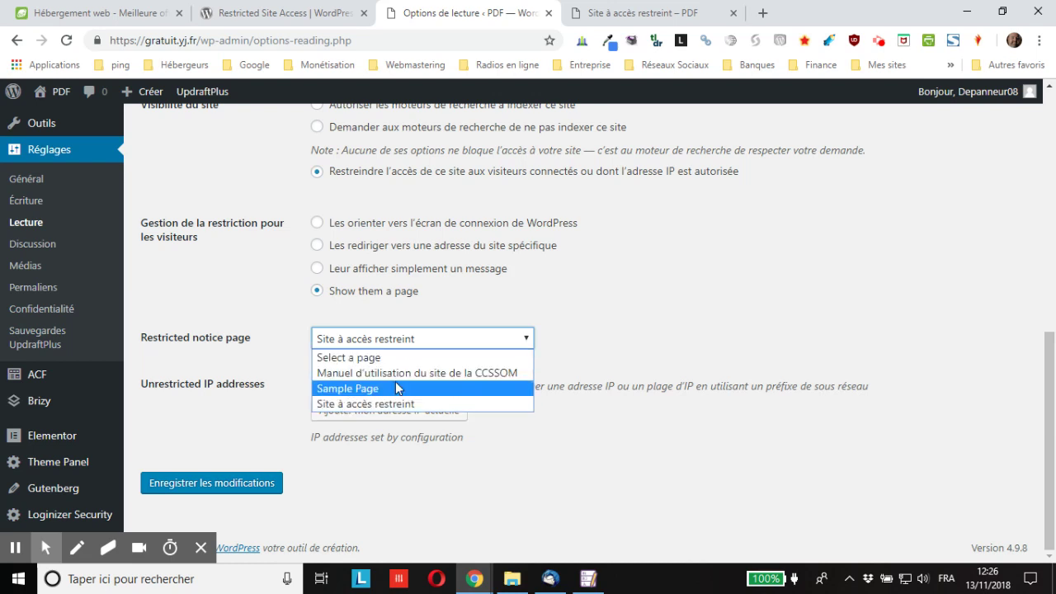
{"action": "left_click", "coordinate": [348, 407]}
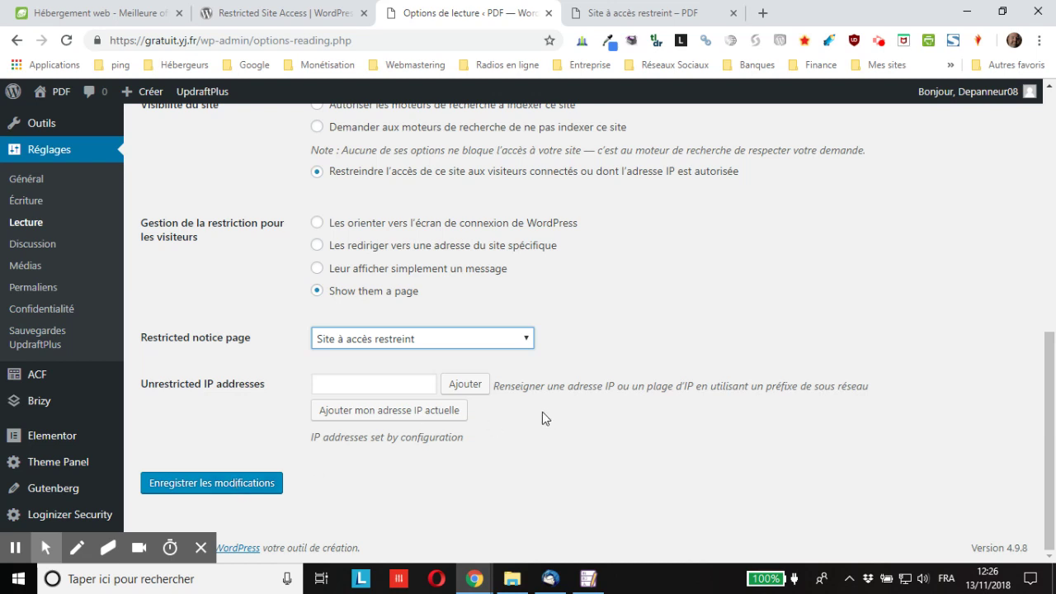
{"action": "left_click", "coordinate": [213, 488]}
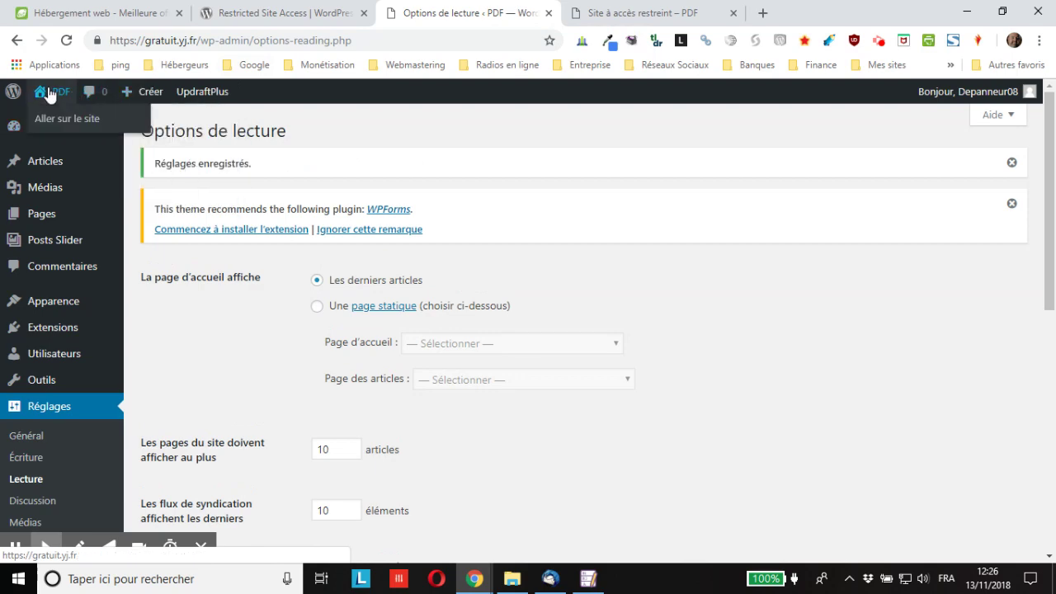
Open the blog's front page via Aller sur le site, recheck reading options, then view PlanetHoster hosting.
{"action": "left_click", "coordinate": [58, 124]}
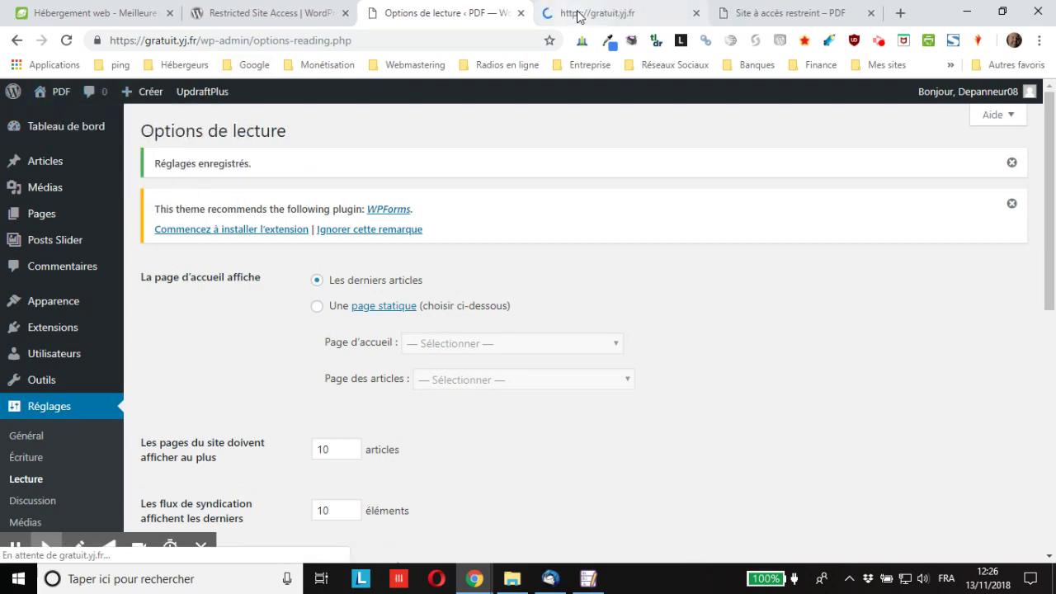
{"action": "left_click", "coordinate": [569, 13]}
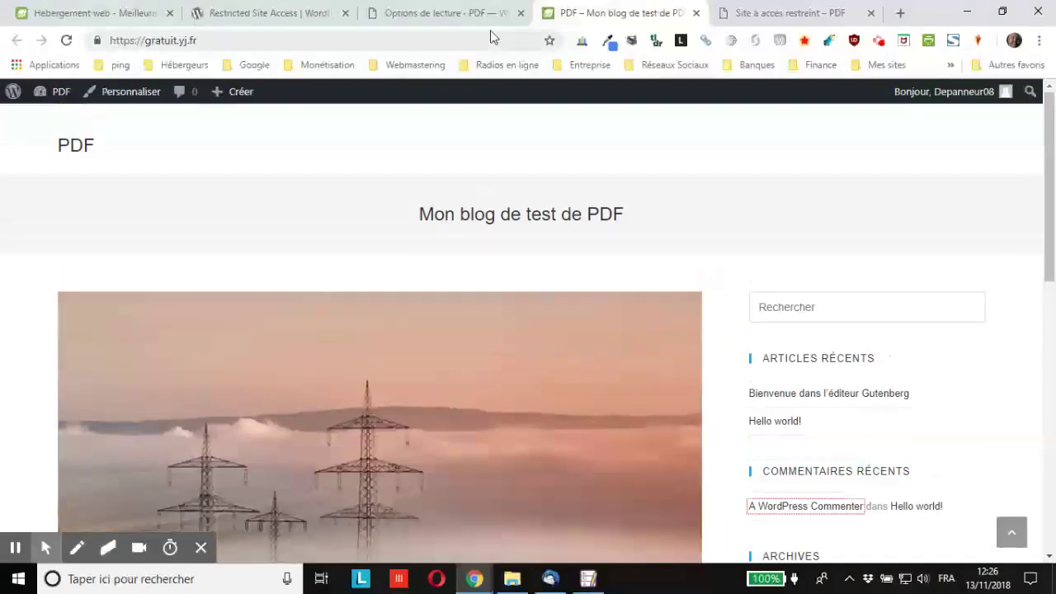
{"action": "left_click", "coordinate": [483, 18]}
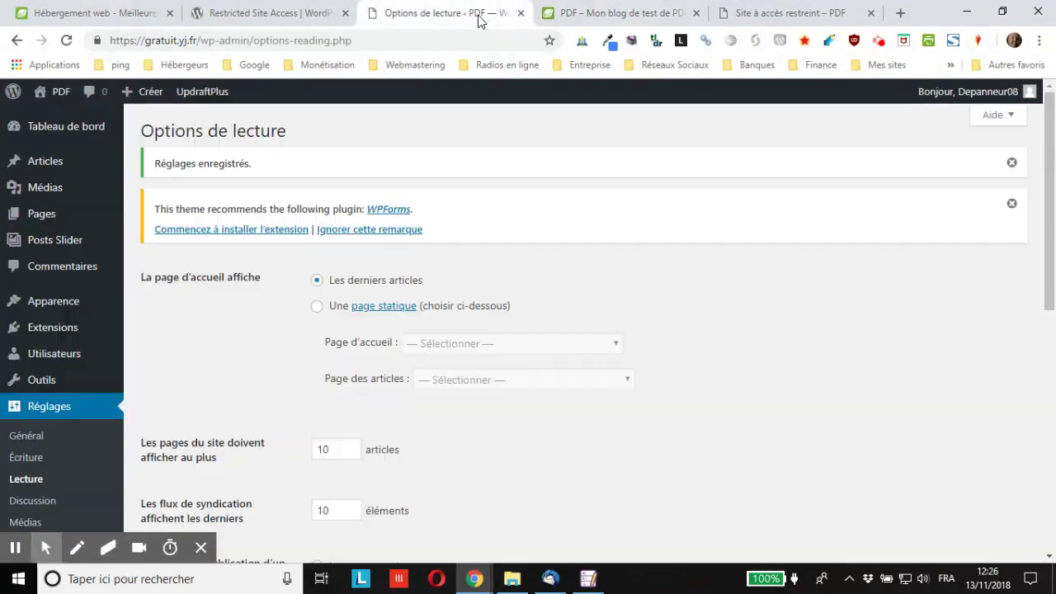
{"action": "scroll", "coordinate": [382, 337], "scroll_direction": "down", "scroll_amount": 7}
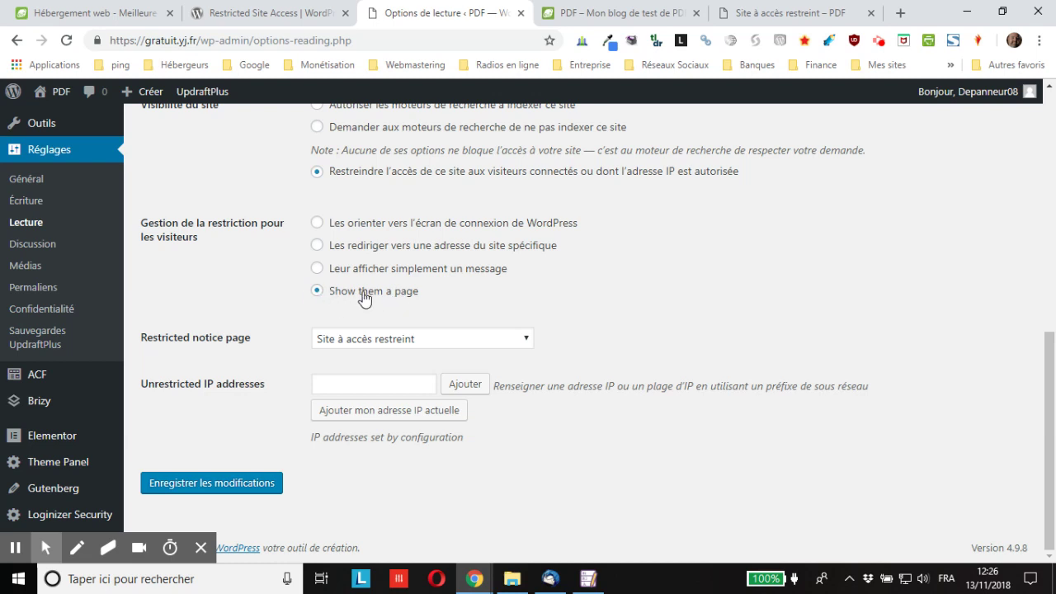
{"action": "scroll", "coordinate": [301, 350], "scroll_direction": "up", "scroll_amount": 2}
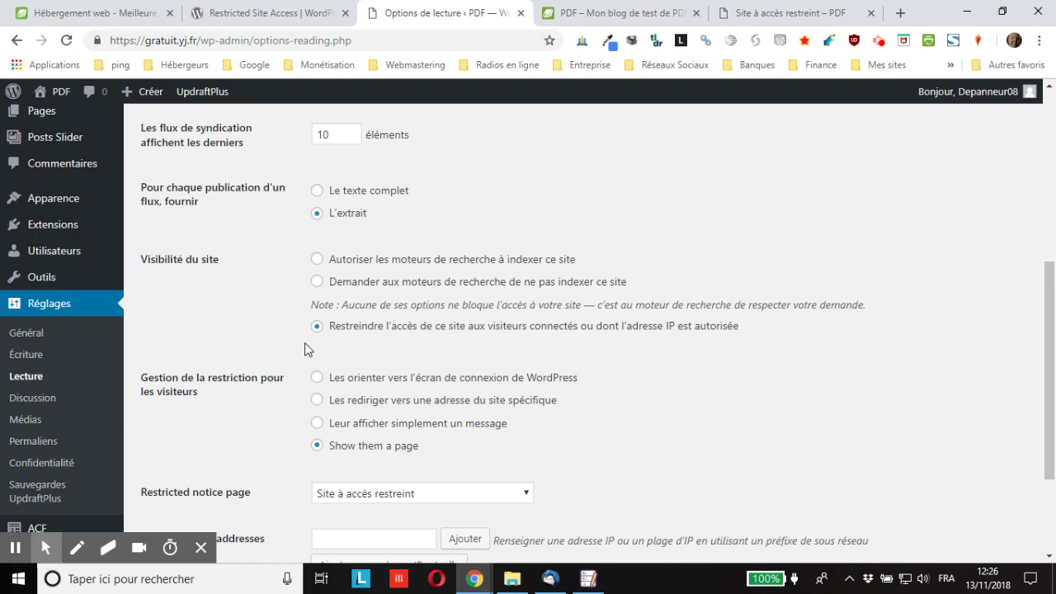
{"action": "scroll", "coordinate": [305, 343], "scroll_direction": "up", "scroll_amount": 1}
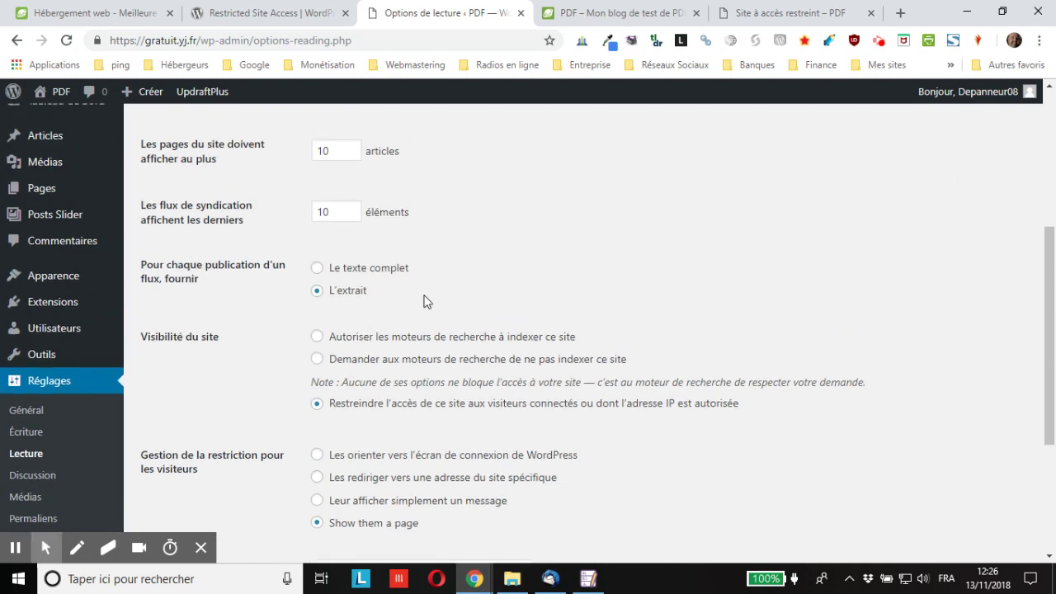
{"action": "left_click", "coordinate": [629, 15]}
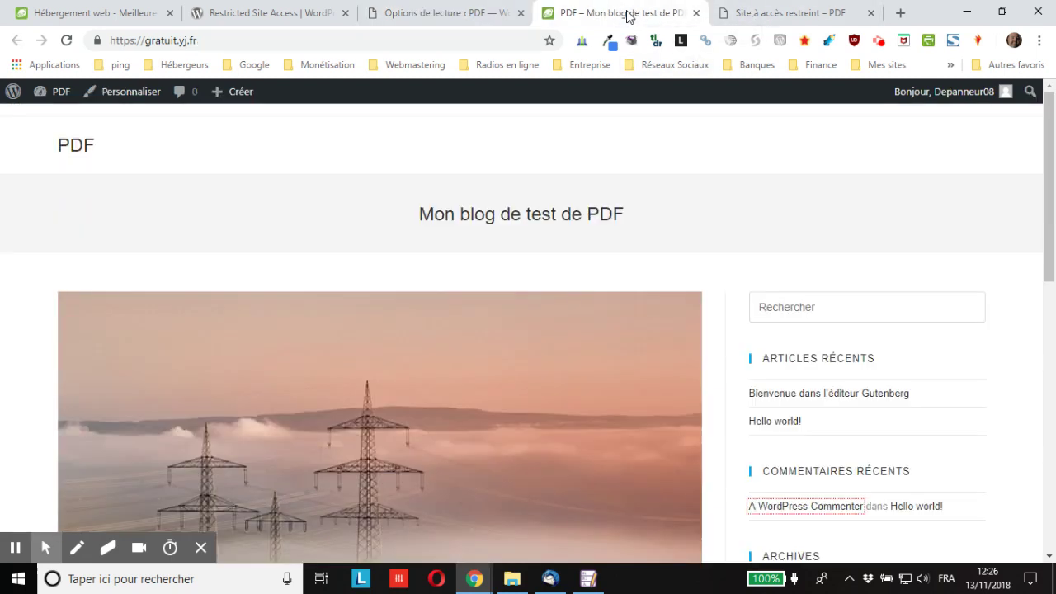
{"action": "left_click", "coordinate": [65, 14]}
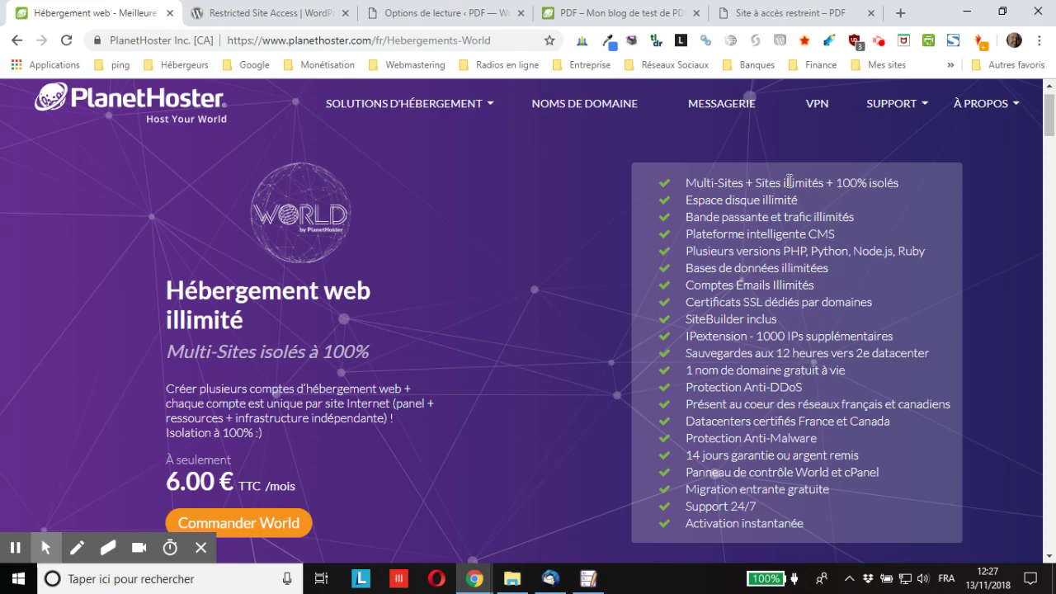
Switch to the 'Site à accès restreint – PDF' tab and scroll through its hosting offers.
{"action": "left_click", "coordinate": [747, 13]}
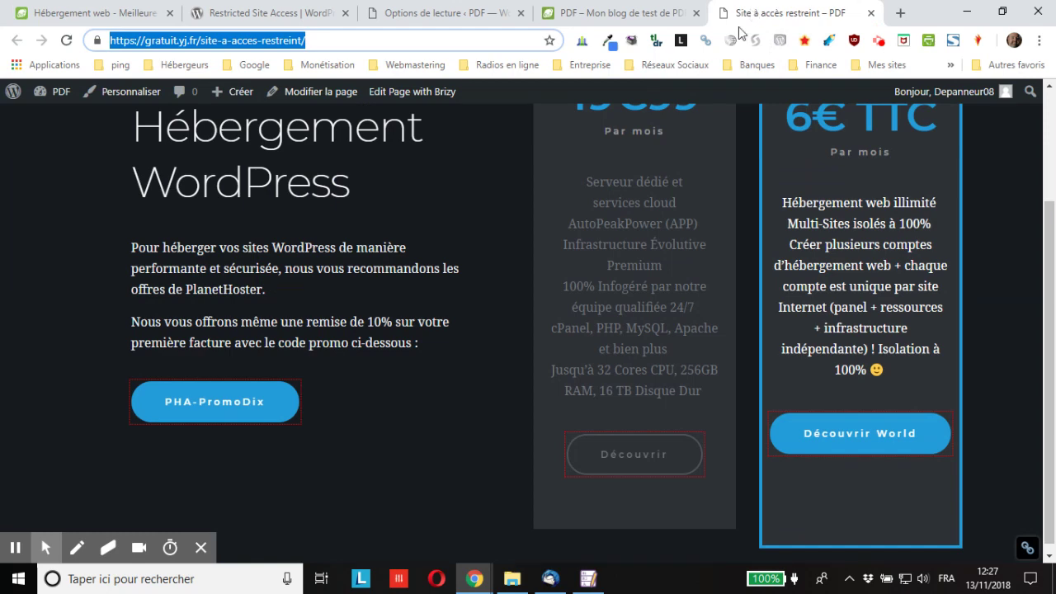
{"action": "scroll", "coordinate": [280, 318], "scroll_direction": "up", "scroll_amount": 1}
{"action": "scroll", "coordinate": [240, 363], "scroll_direction": "down", "scroll_amount": 1}
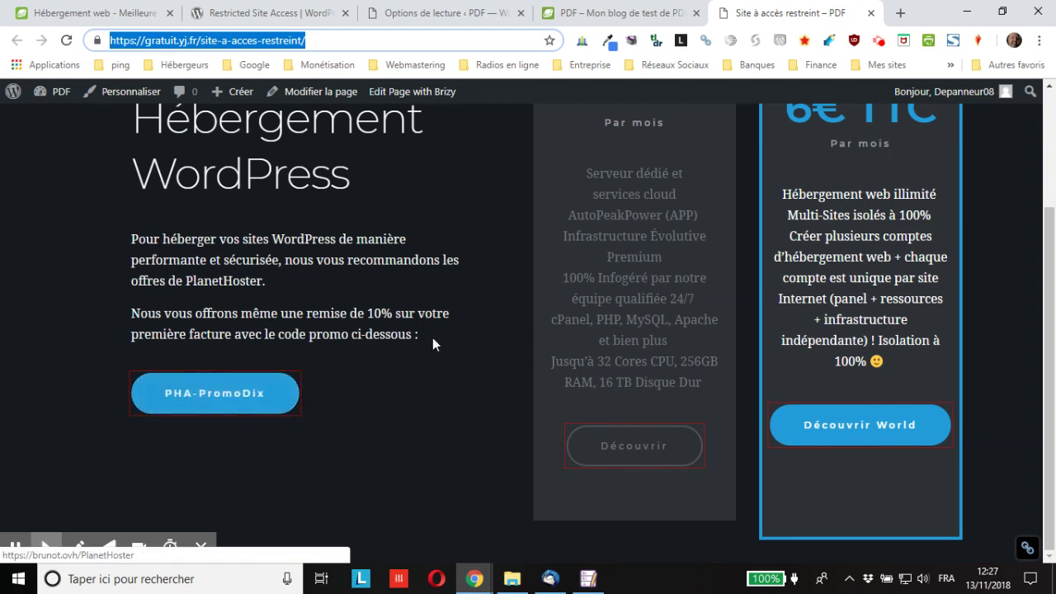
{"action": "scroll", "coordinate": [605, 299], "scroll_direction": "up", "scroll_amount": 2}
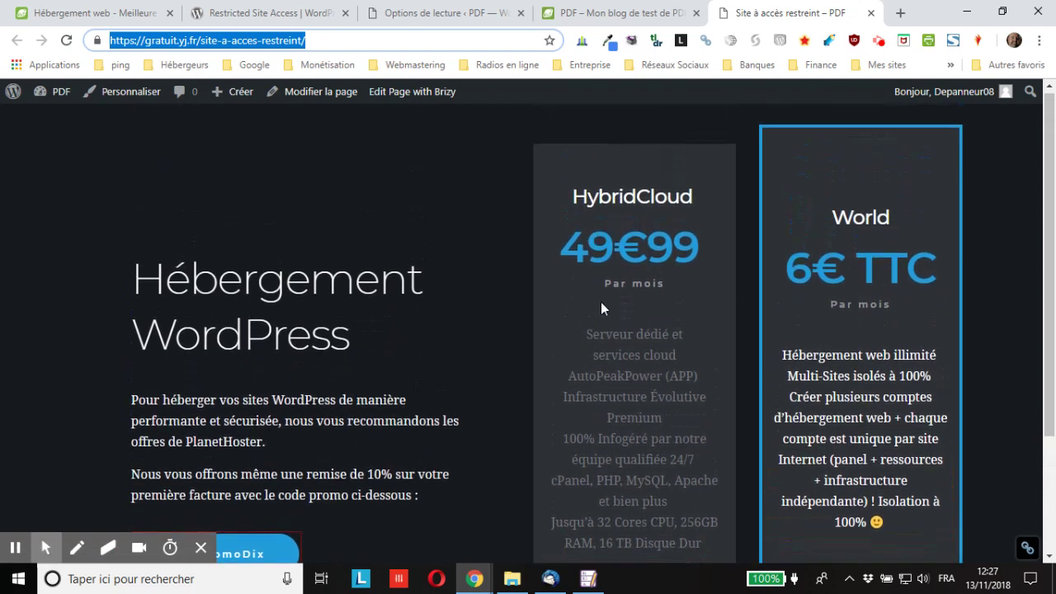
{"action": "scroll", "coordinate": [604, 311], "scroll_direction": "down", "scroll_amount": 2}
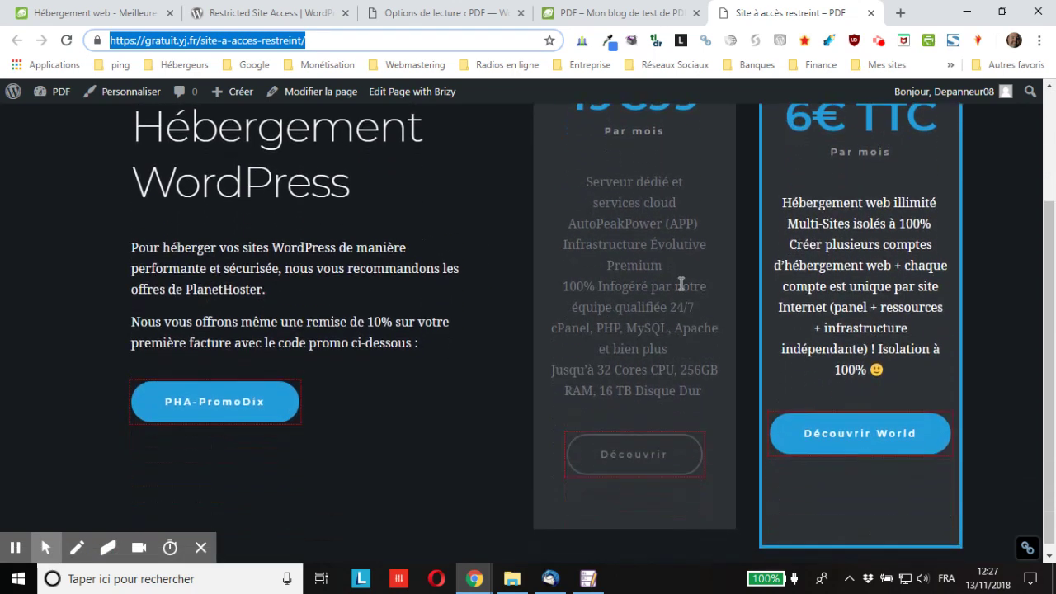